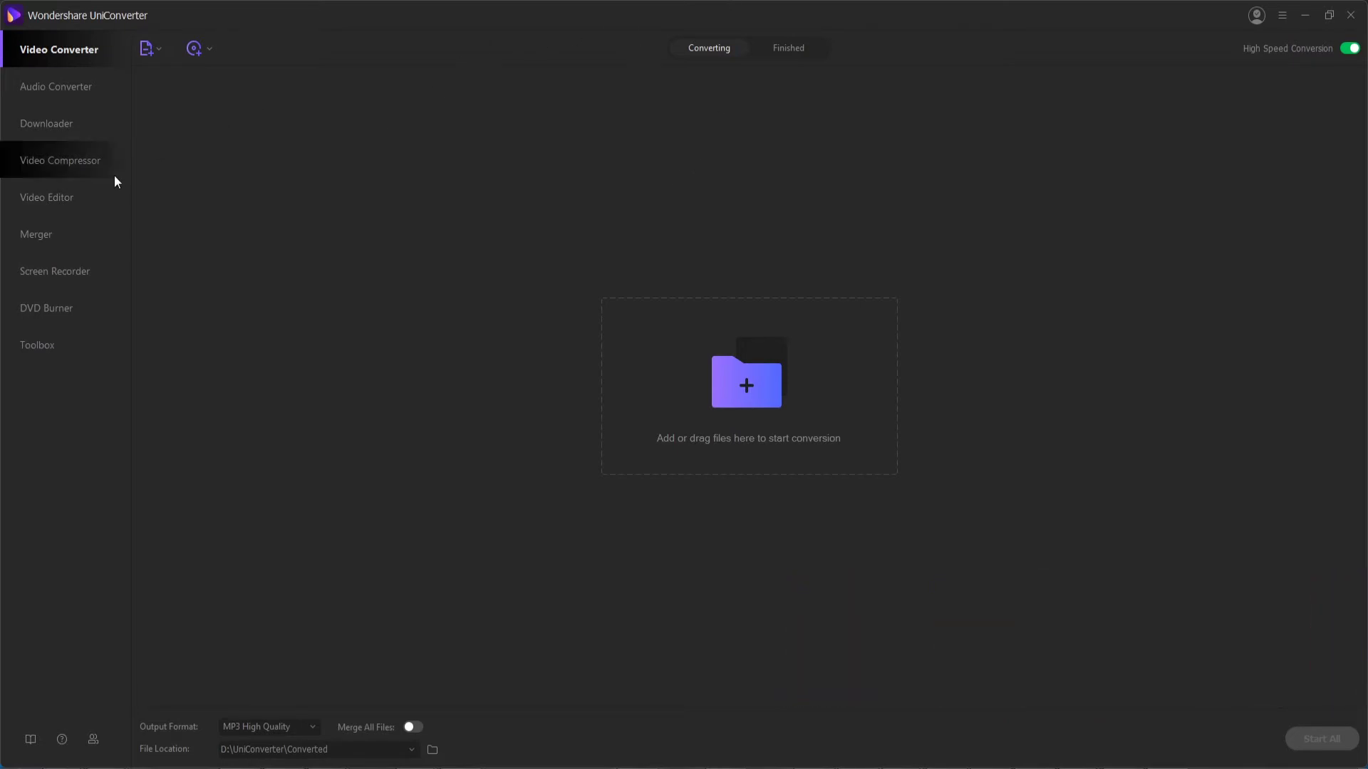
Step: Open the video editor's Trim tool and load Wondershare UniConverter (Video Converter Ultimate).mp4 from the Videos library
click(82, 197)
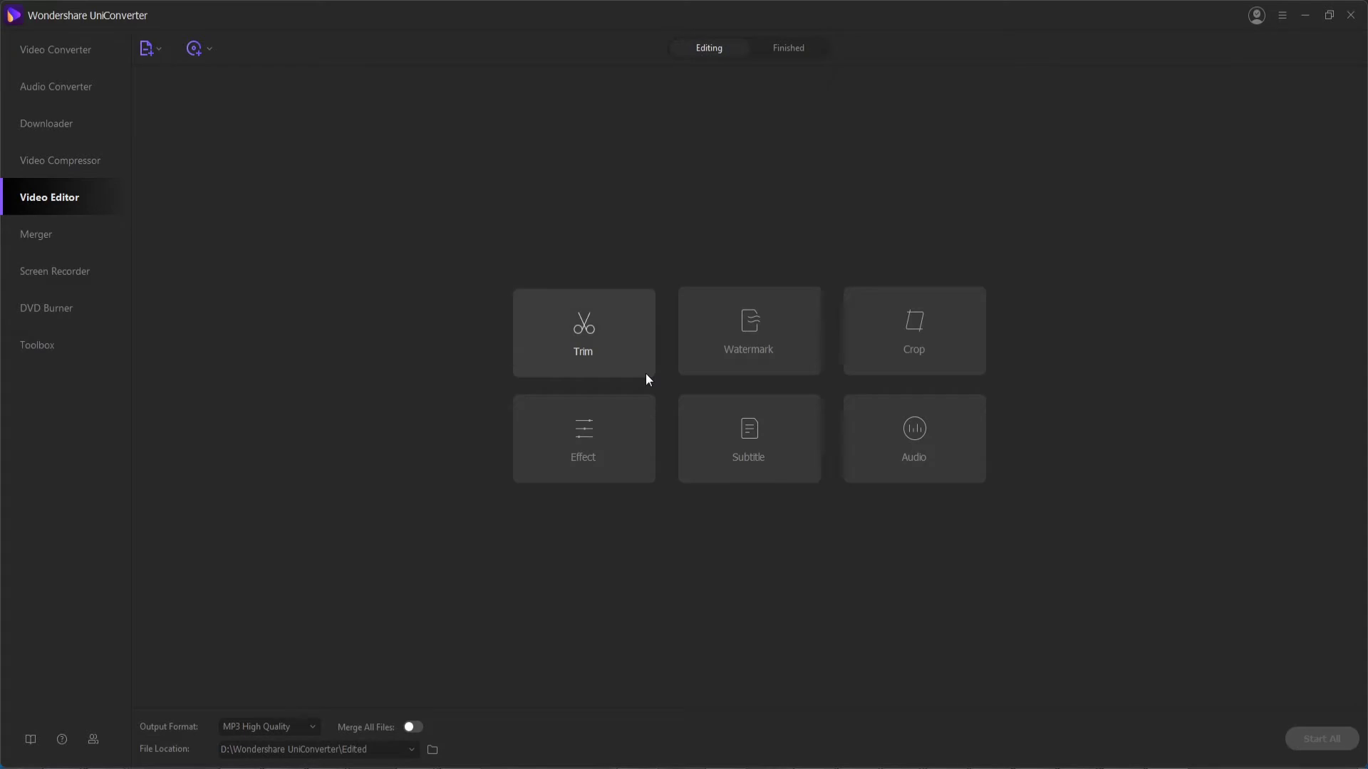
click(602, 335)
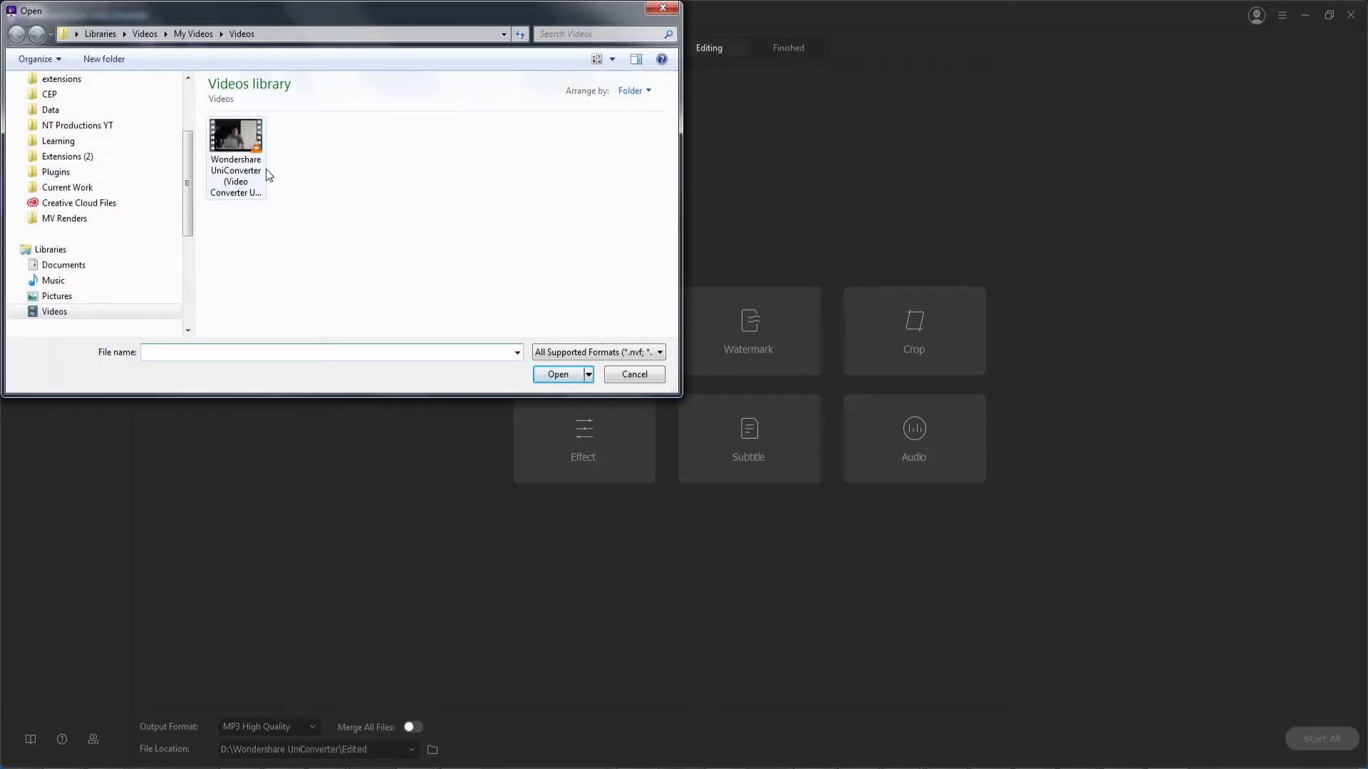
click(242, 161)
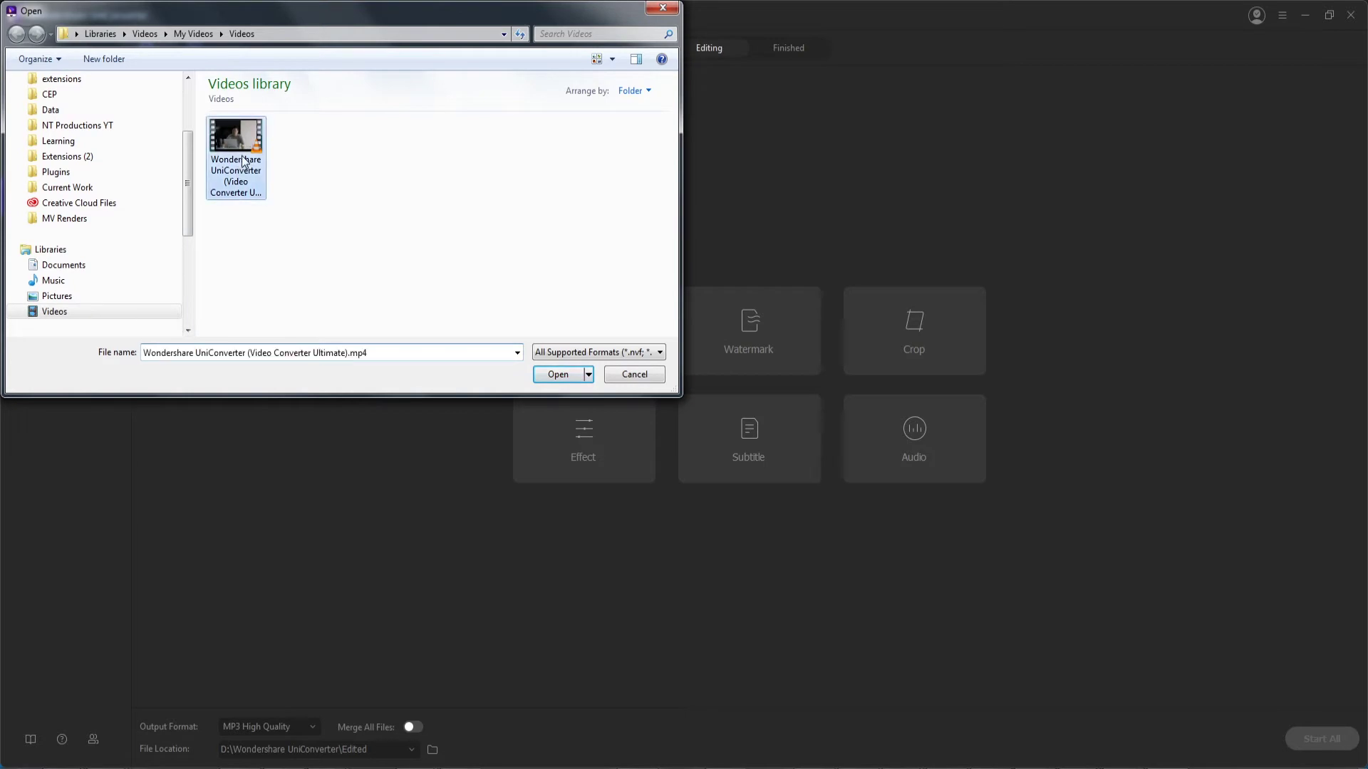
double_click(242, 161)
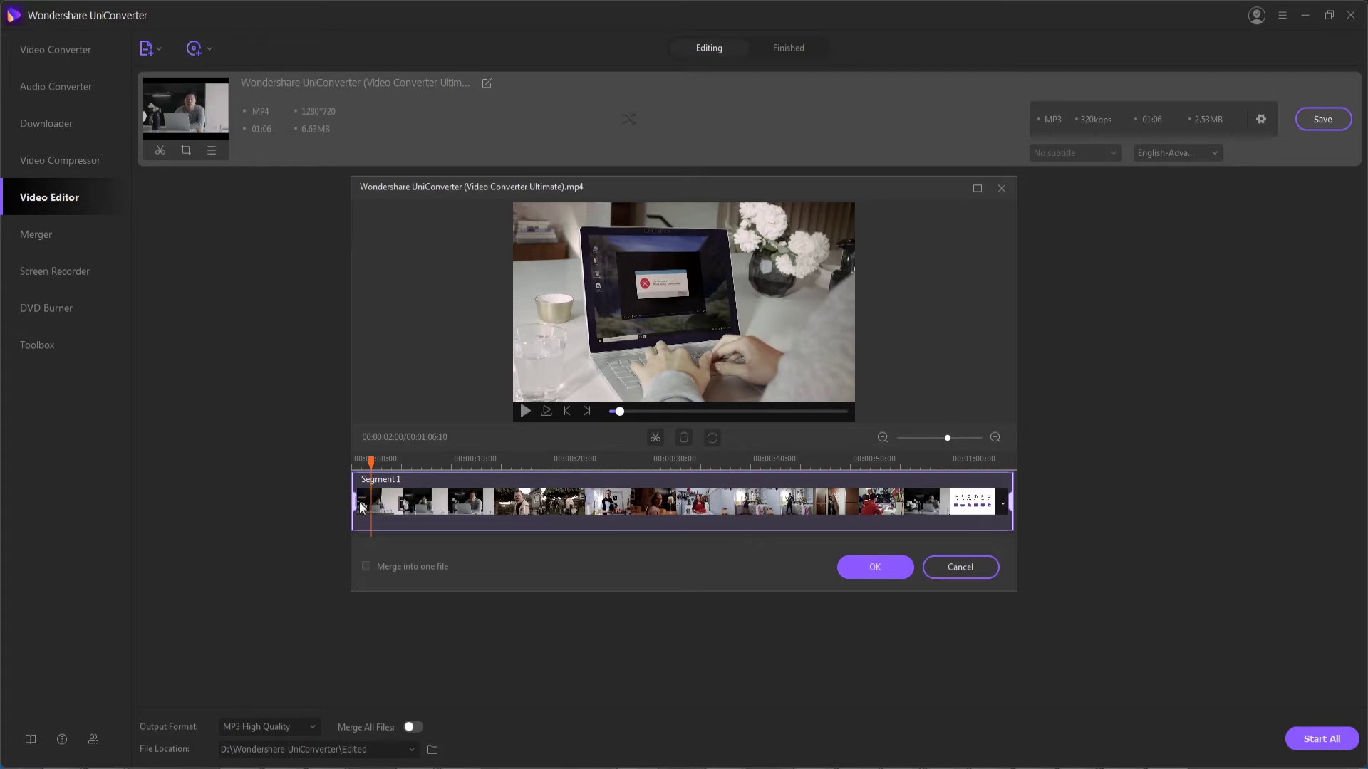
Step: Trim both ends of the clip to a duration of 00:00:32:17 and step the playhead back to 00:00:30.20
drag(356, 506, 606, 496)
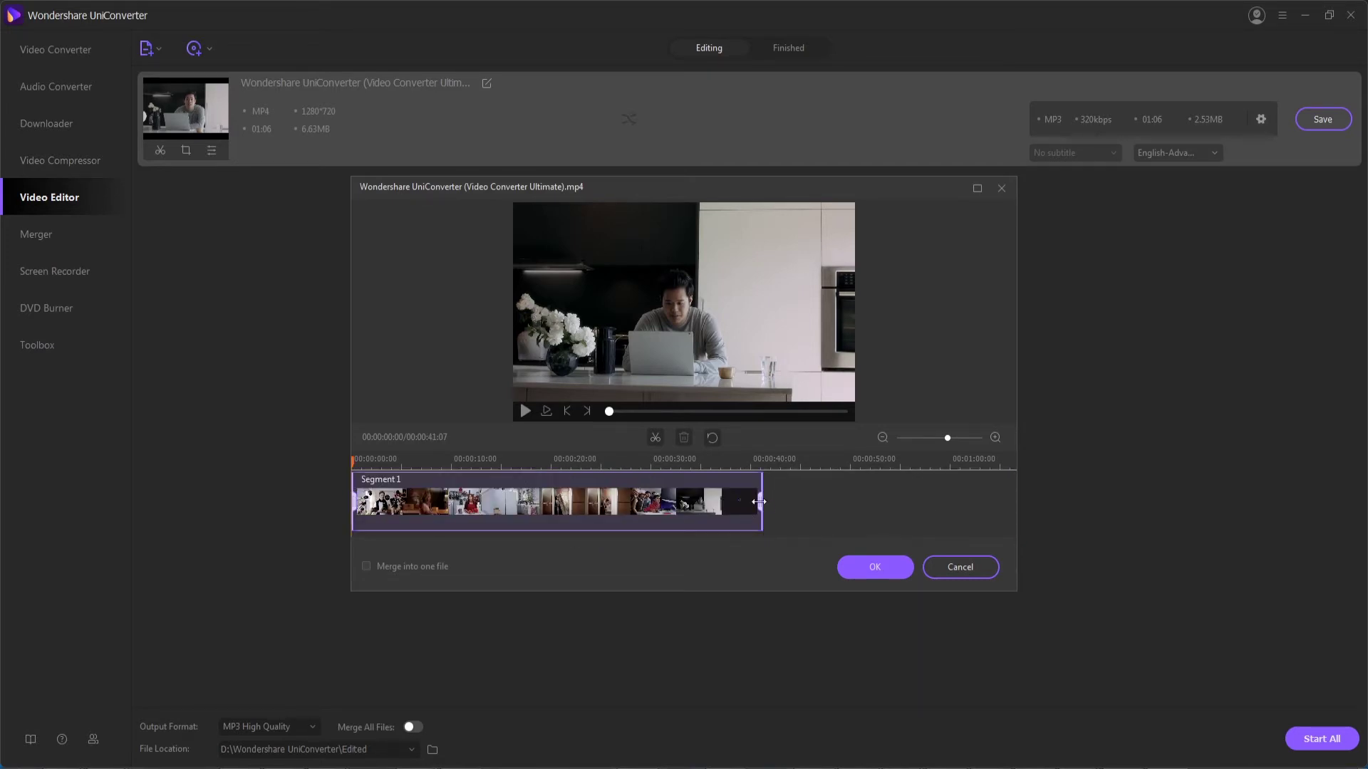
drag(759, 502, 667, 501)
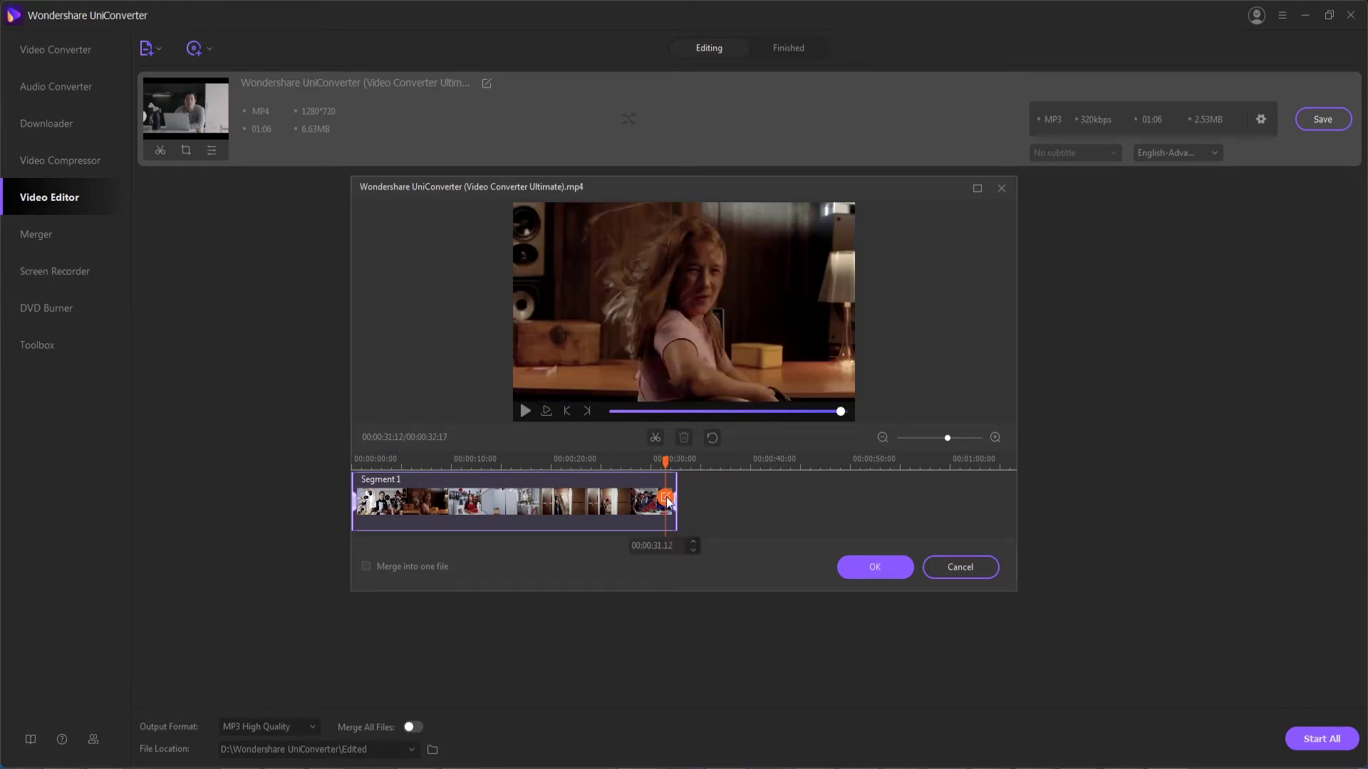
click(694, 550)
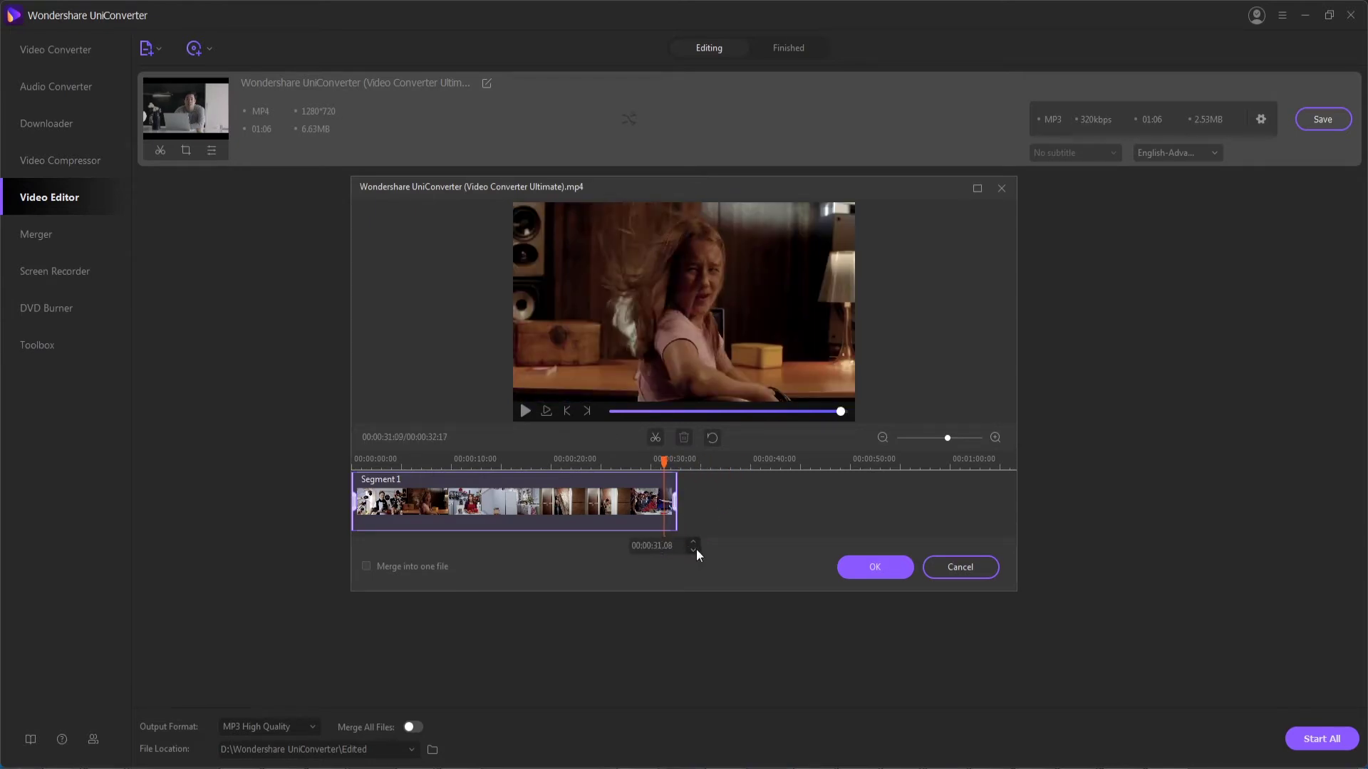
click(694, 550)
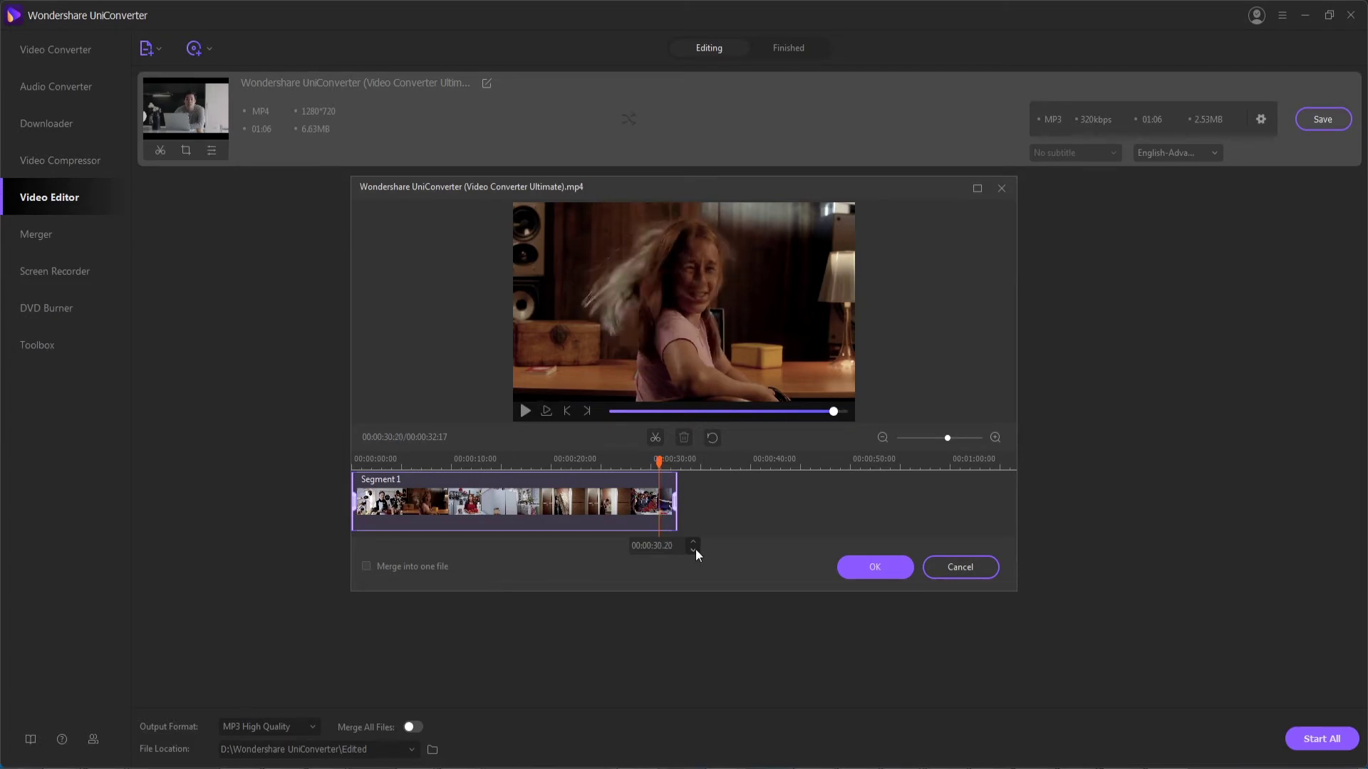
Step: Split the clip at 00:00:23:08 and select each of the two resulting segments in turn
drag(662, 464, 585, 464)
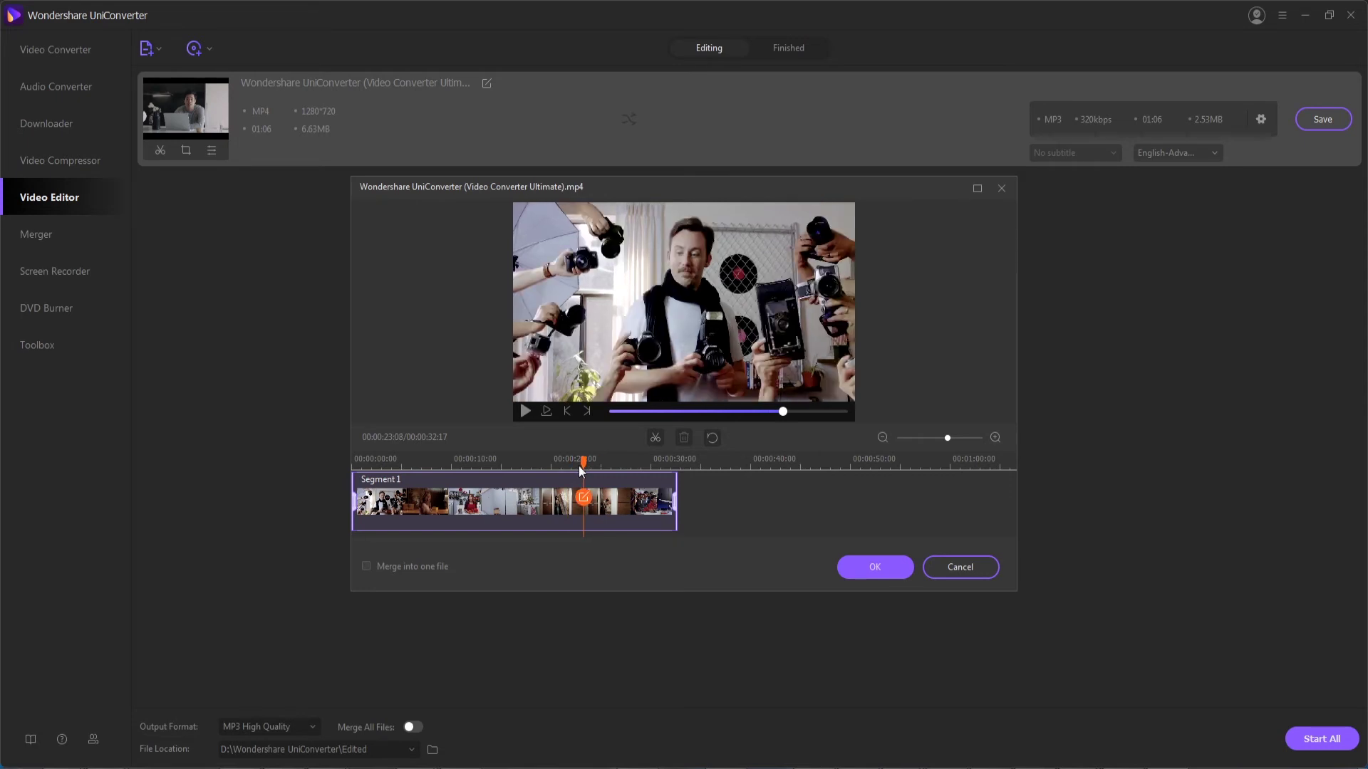
click(654, 440)
click(625, 502)
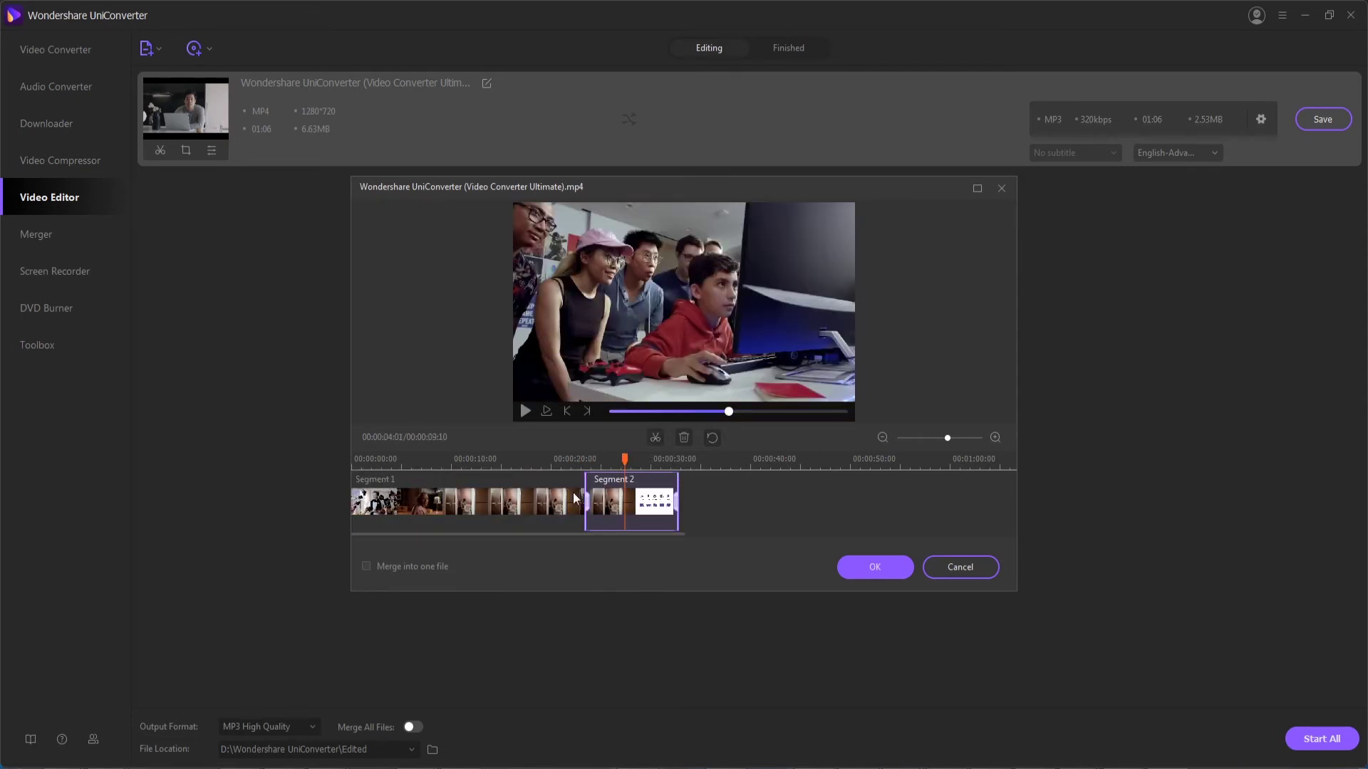
click(549, 503)
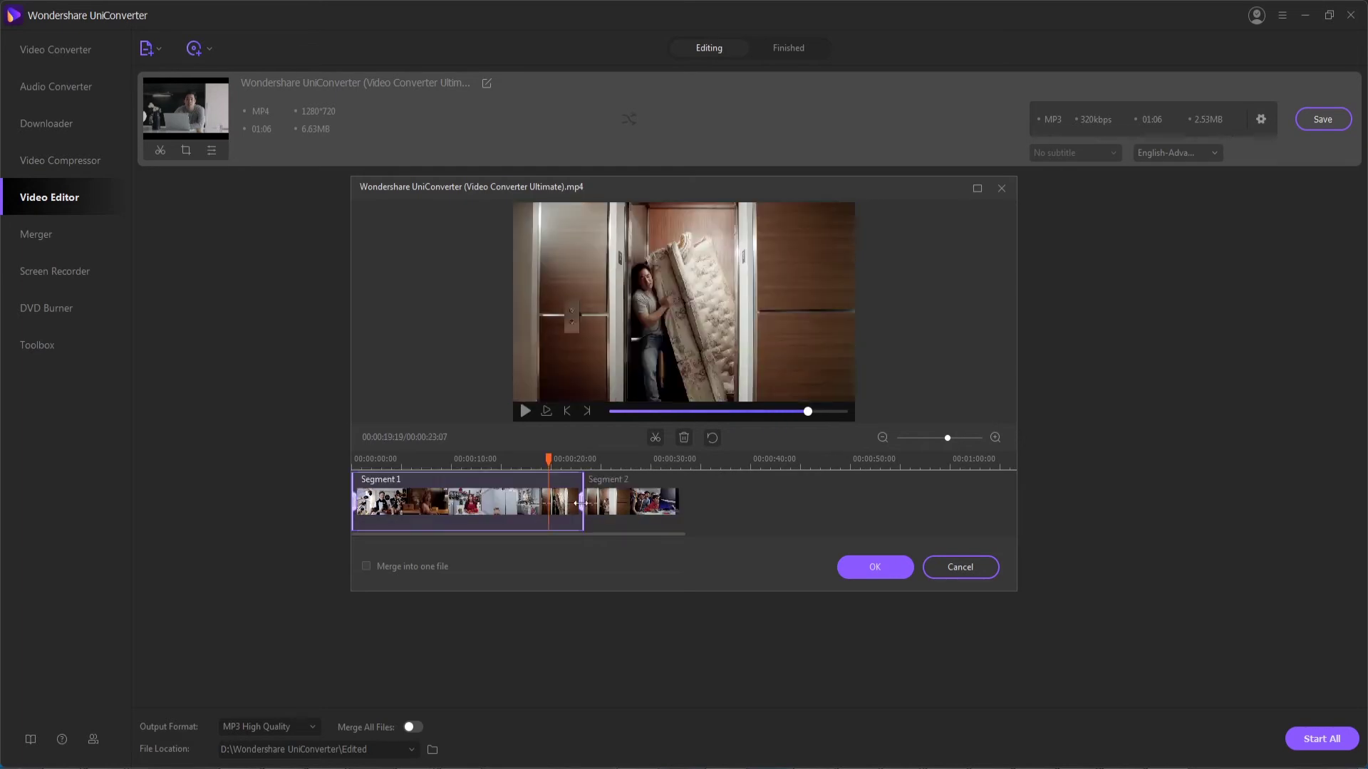
Step: Shorten Segment 1 from its end and extend the end of Segment 2
drag(581, 502, 542, 502)
click(627, 503)
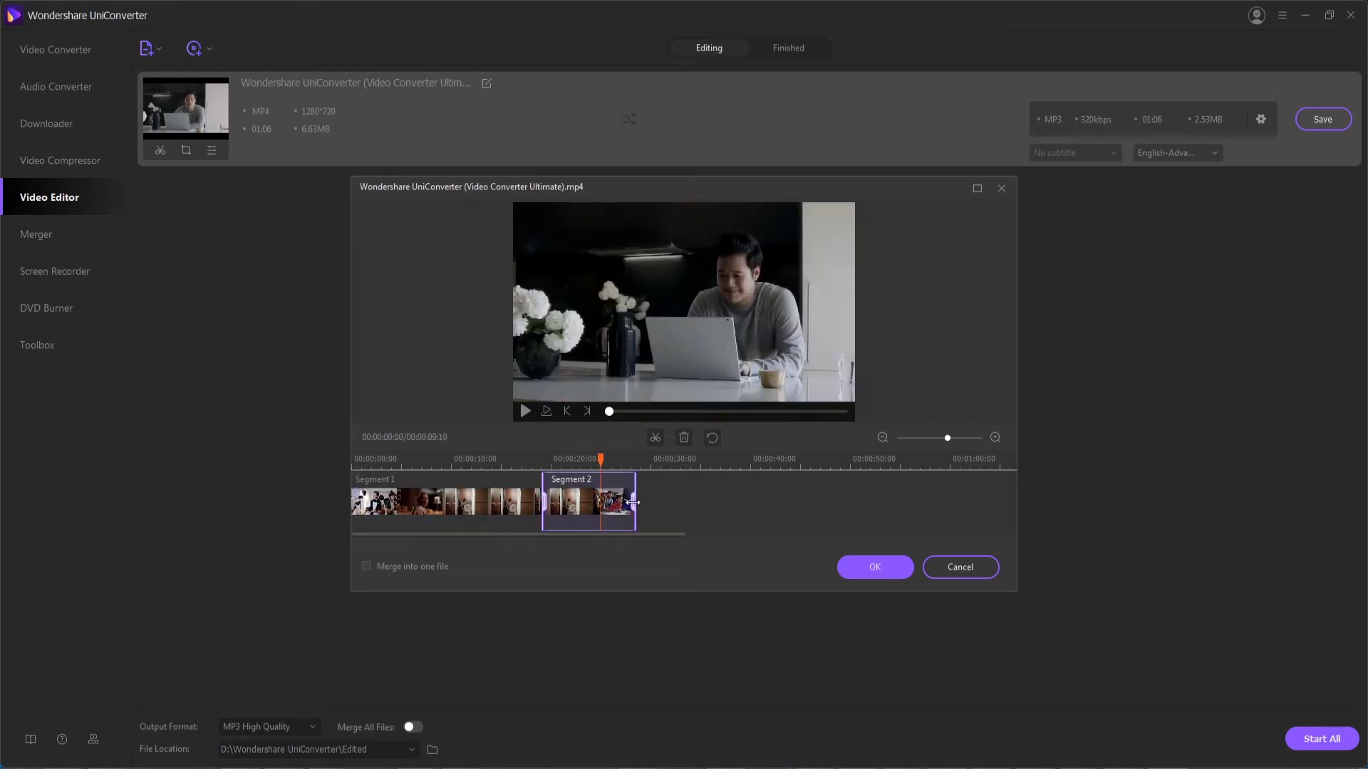
drag(634, 502, 687, 502)
click(609, 501)
click(608, 498)
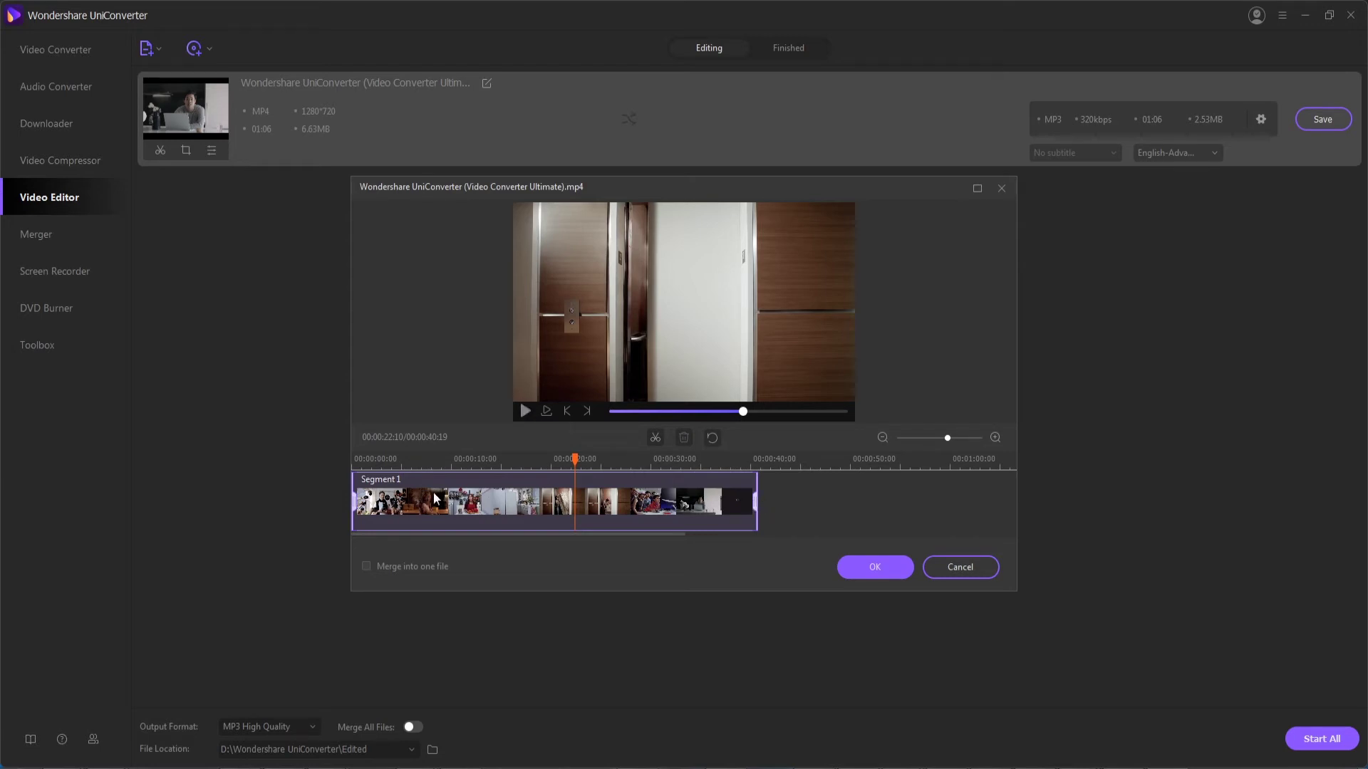
Step: Split the segment at 00:00:17:17
click(588, 461)
click(528, 461)
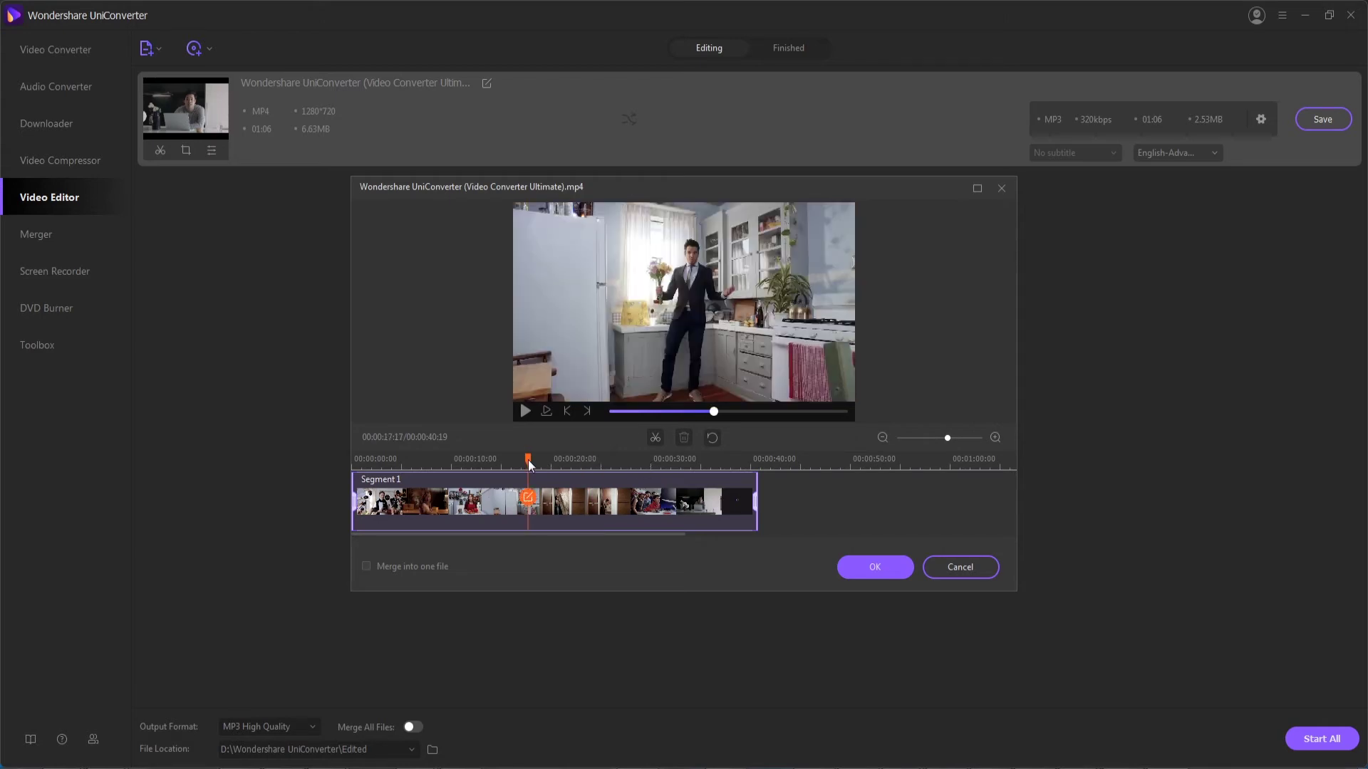
click(655, 437)
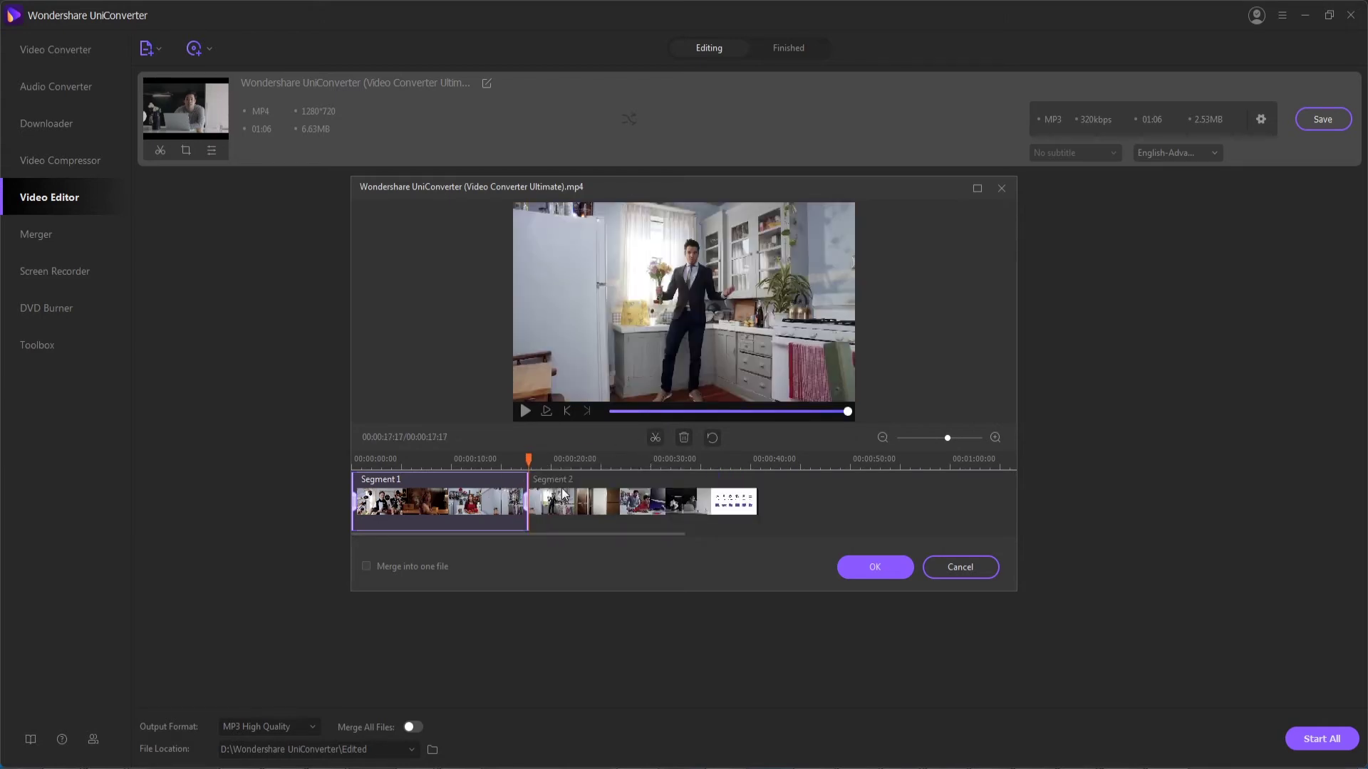
Step: Shorten Segment 1 to 00:00:12:16 and Segment 2 to 00:00:20:03
click(583, 500)
click(535, 505)
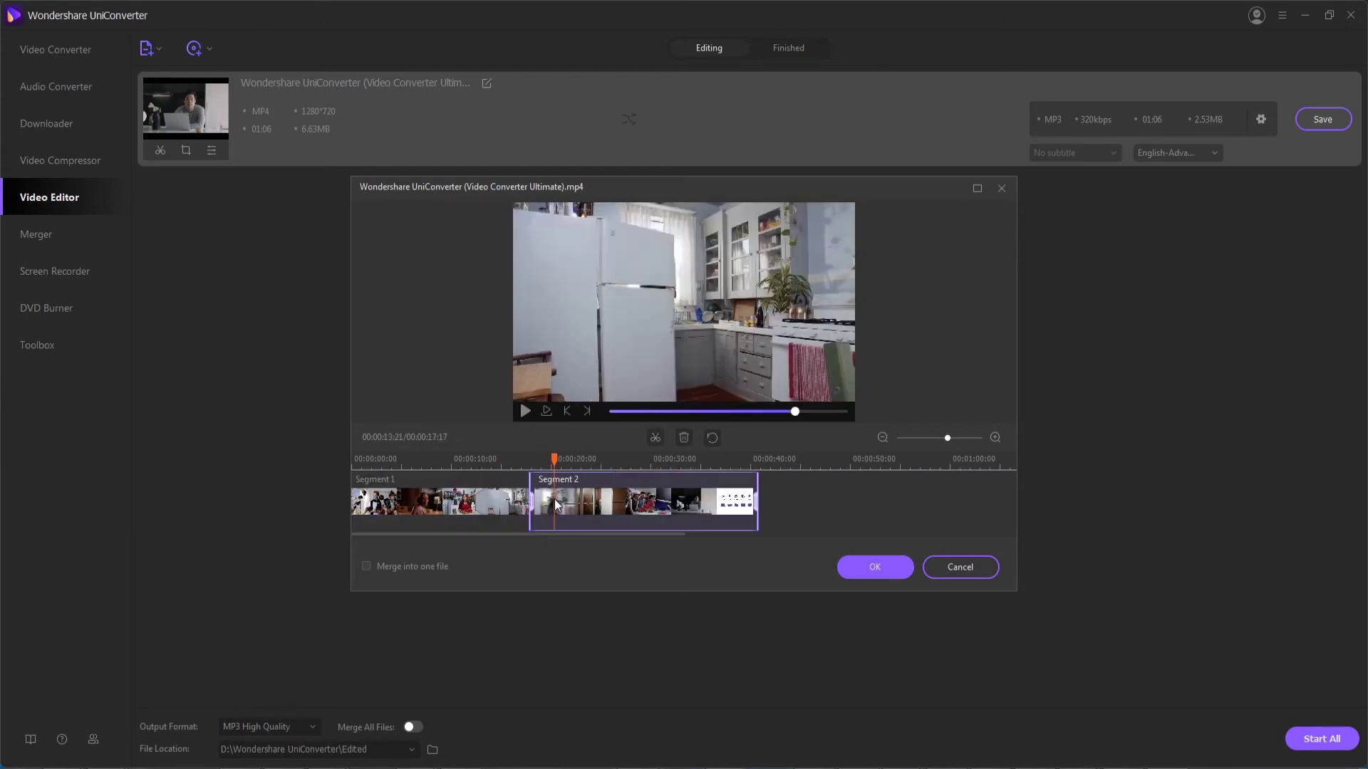
drag(536, 514, 476, 507)
click(523, 511)
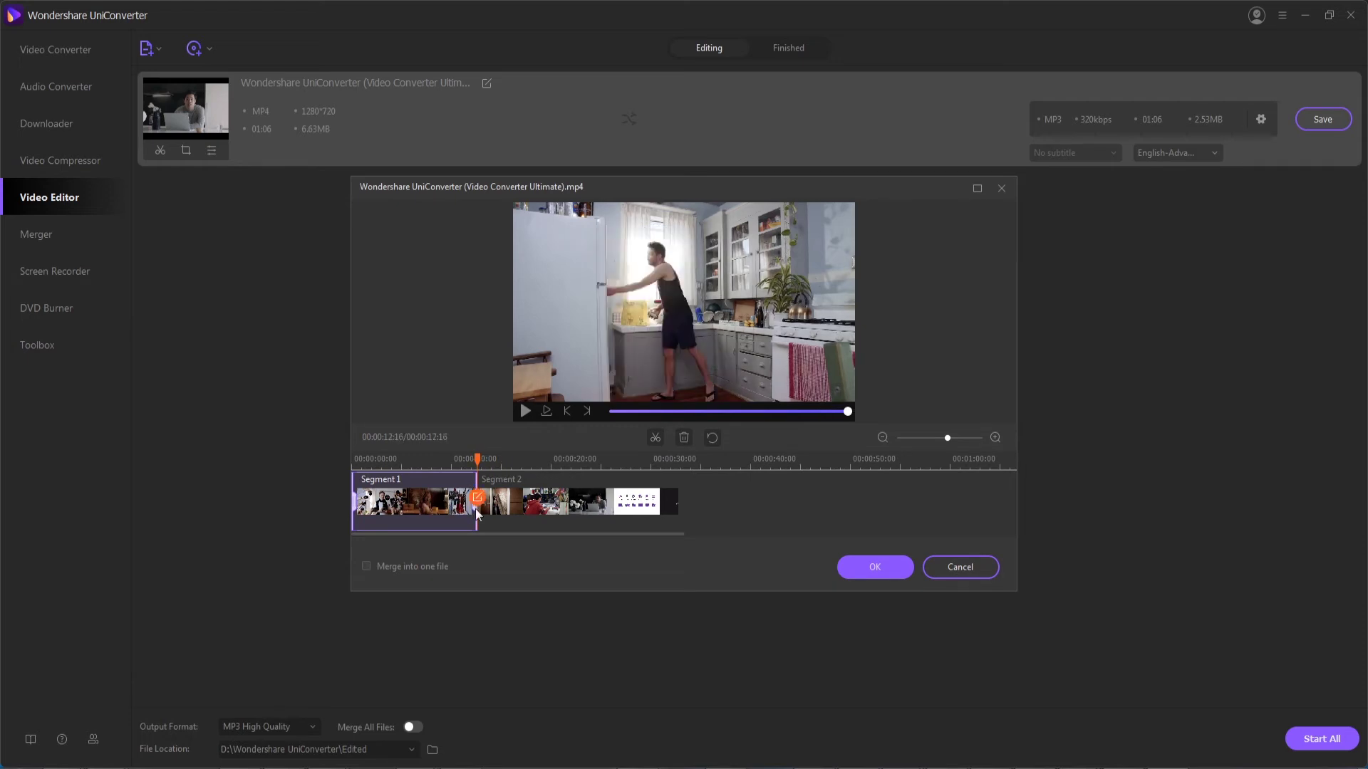
Step: Split Segment 1 at 00:00:09:10
click(551, 508)
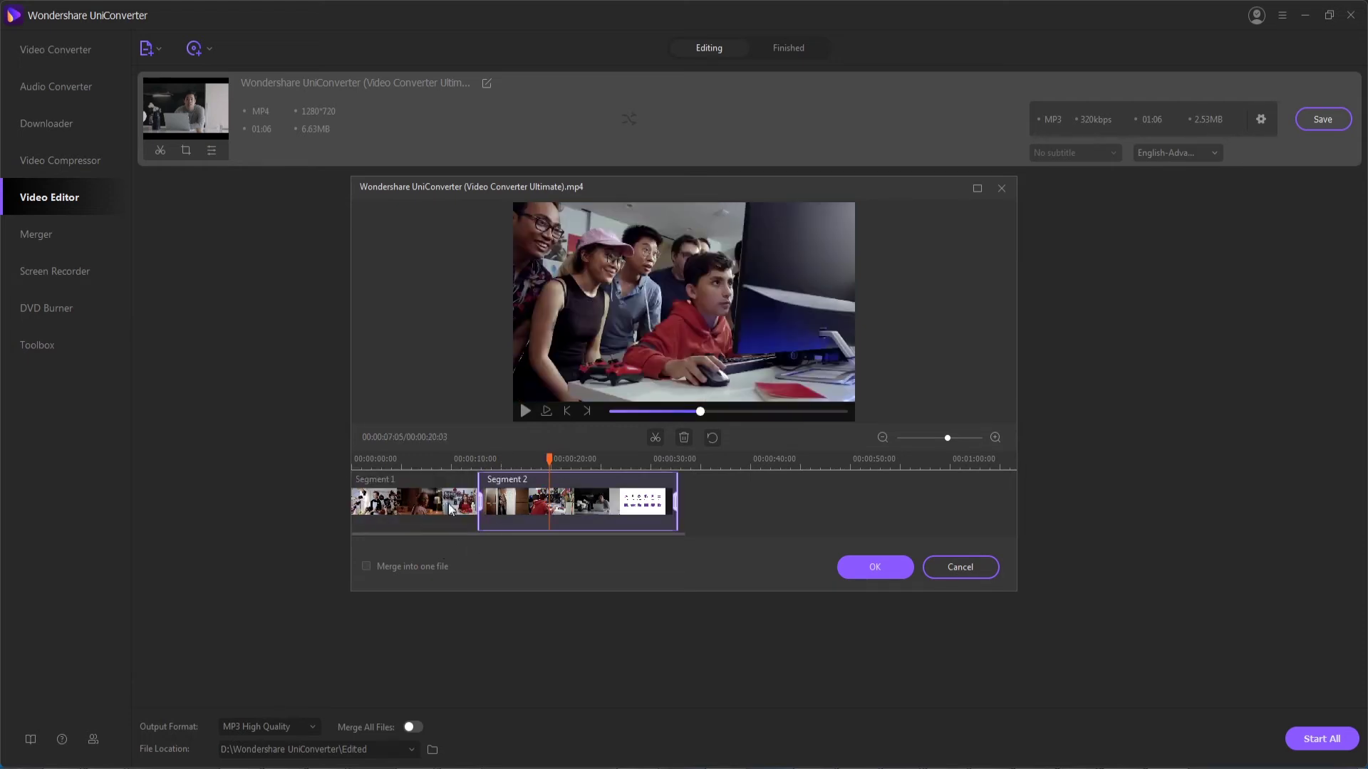
click(501, 501)
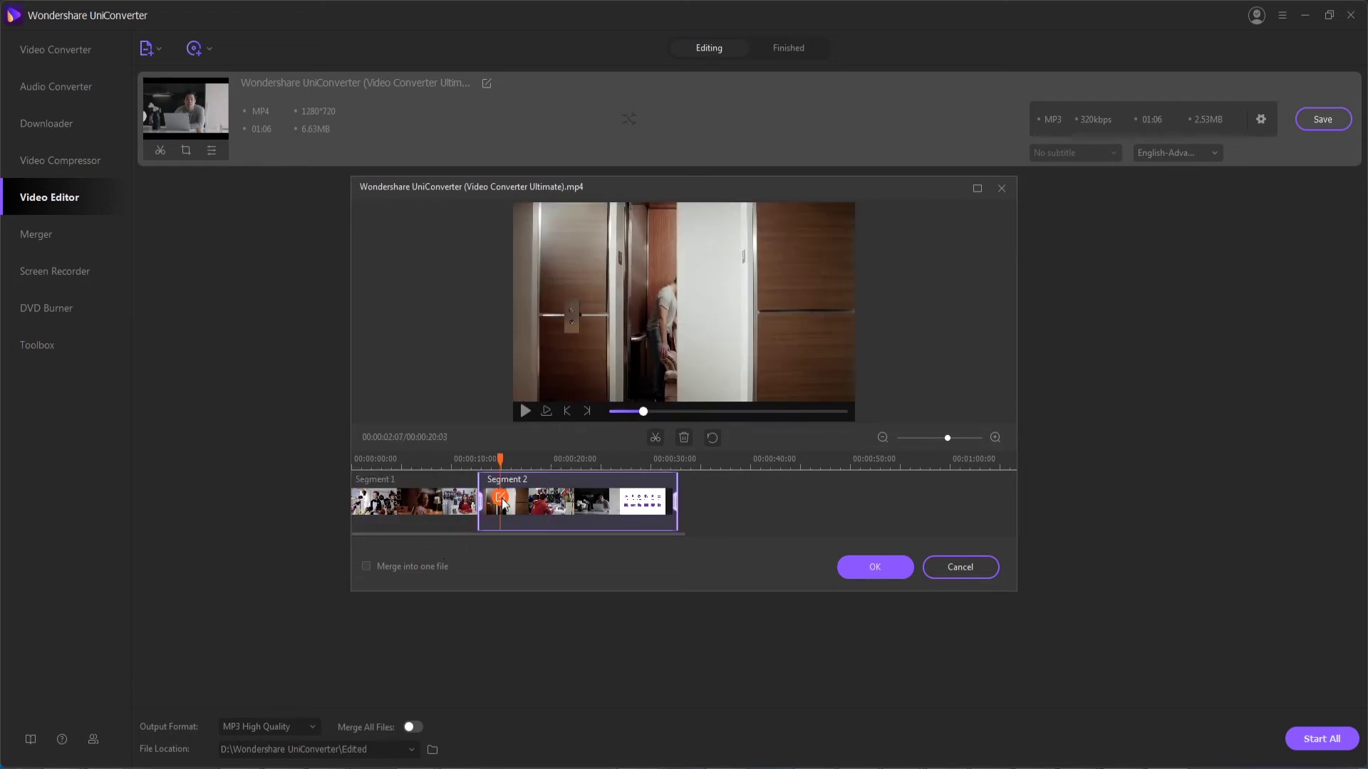
click(393, 464)
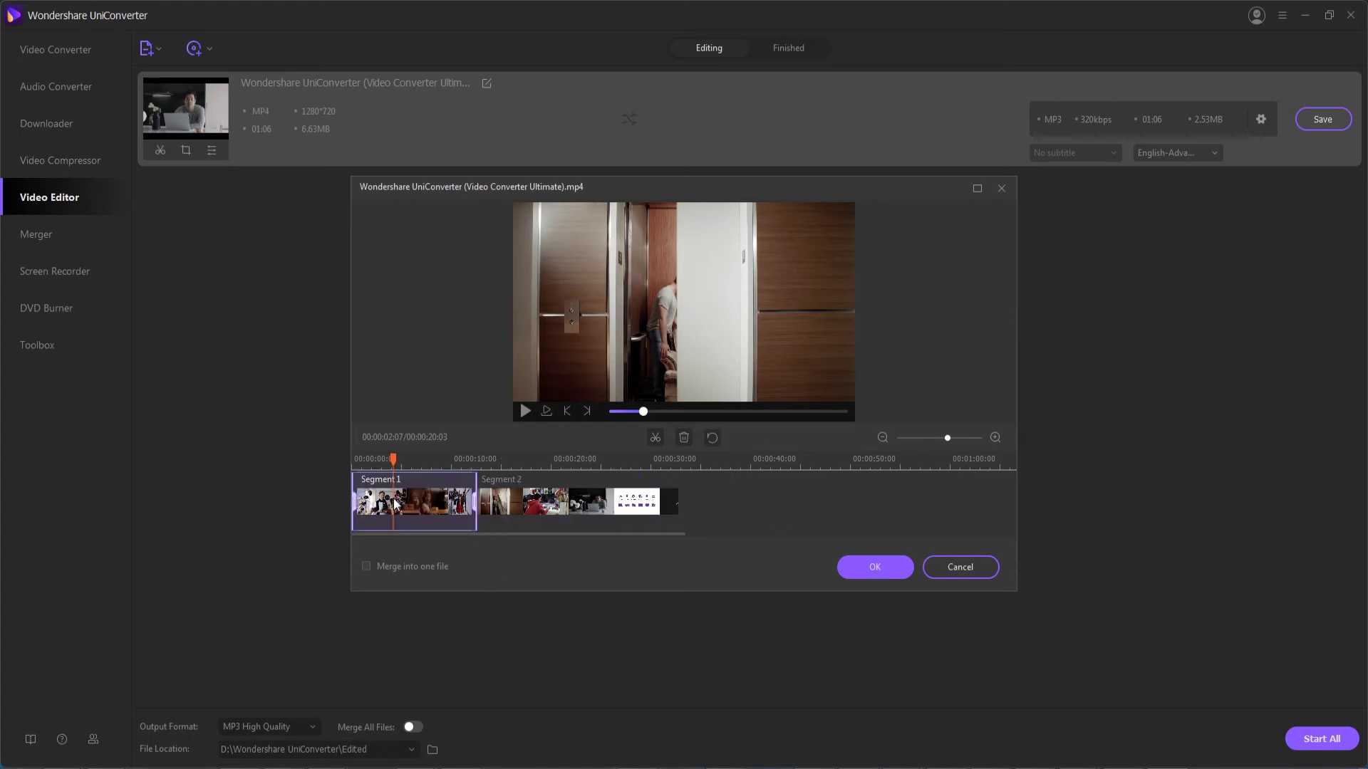
click(456, 506)
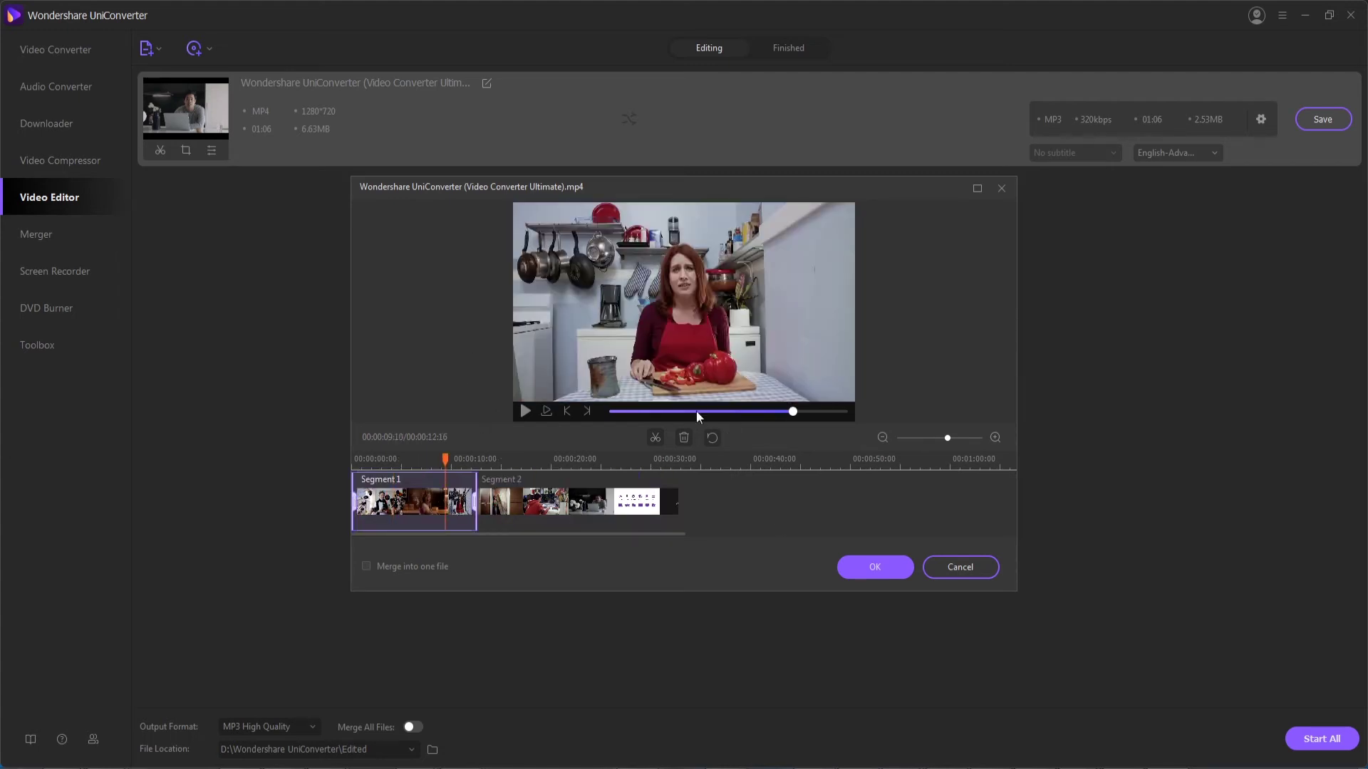
click(655, 438)
Step: Delete the short middle segment between Segment 1 and Segment 3
click(463, 491)
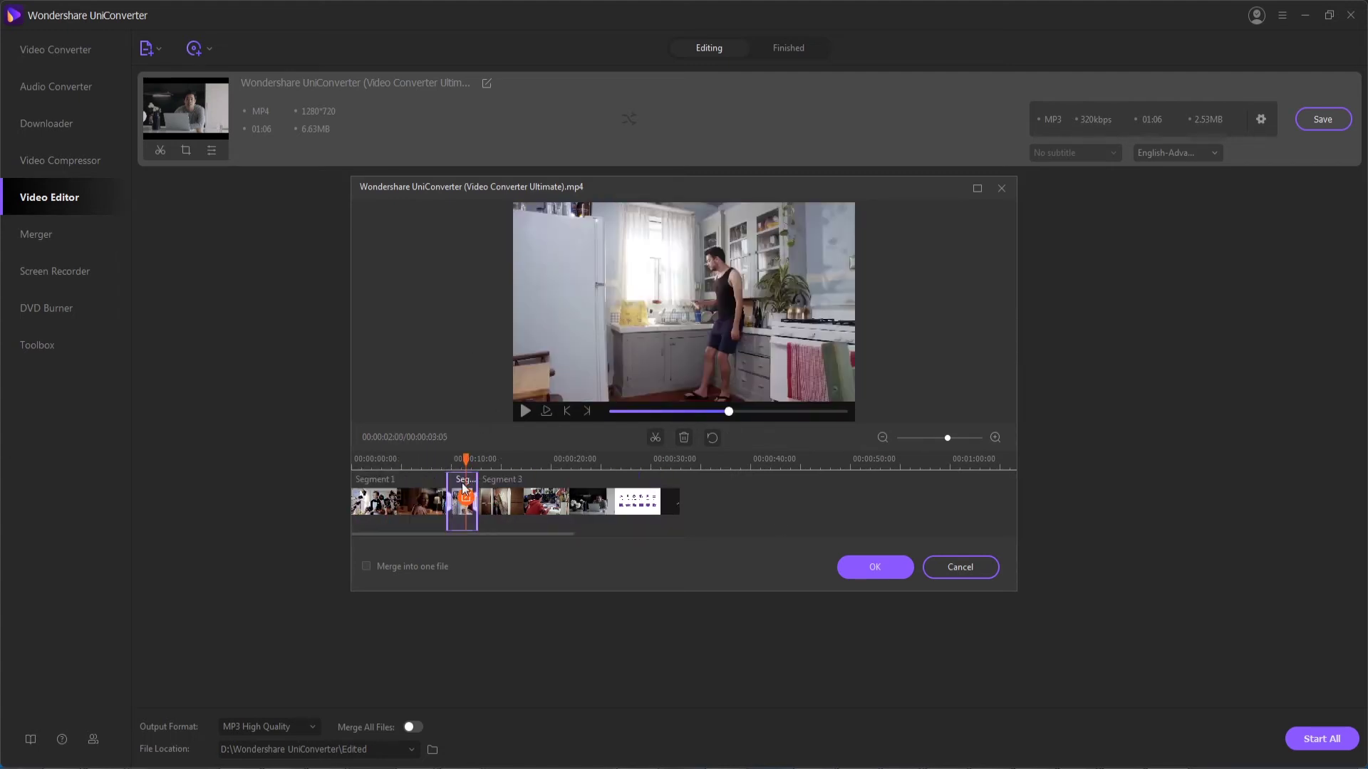
click(451, 464)
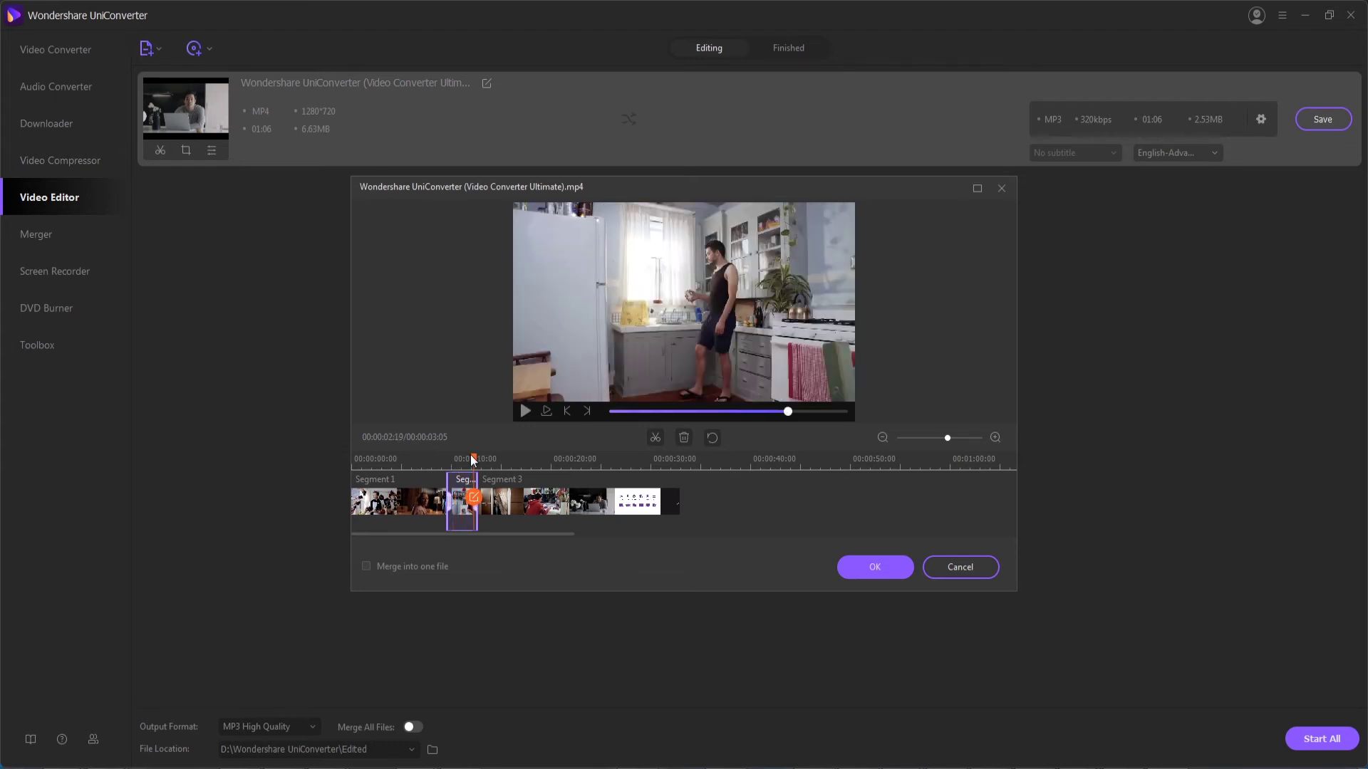
key(Delete)
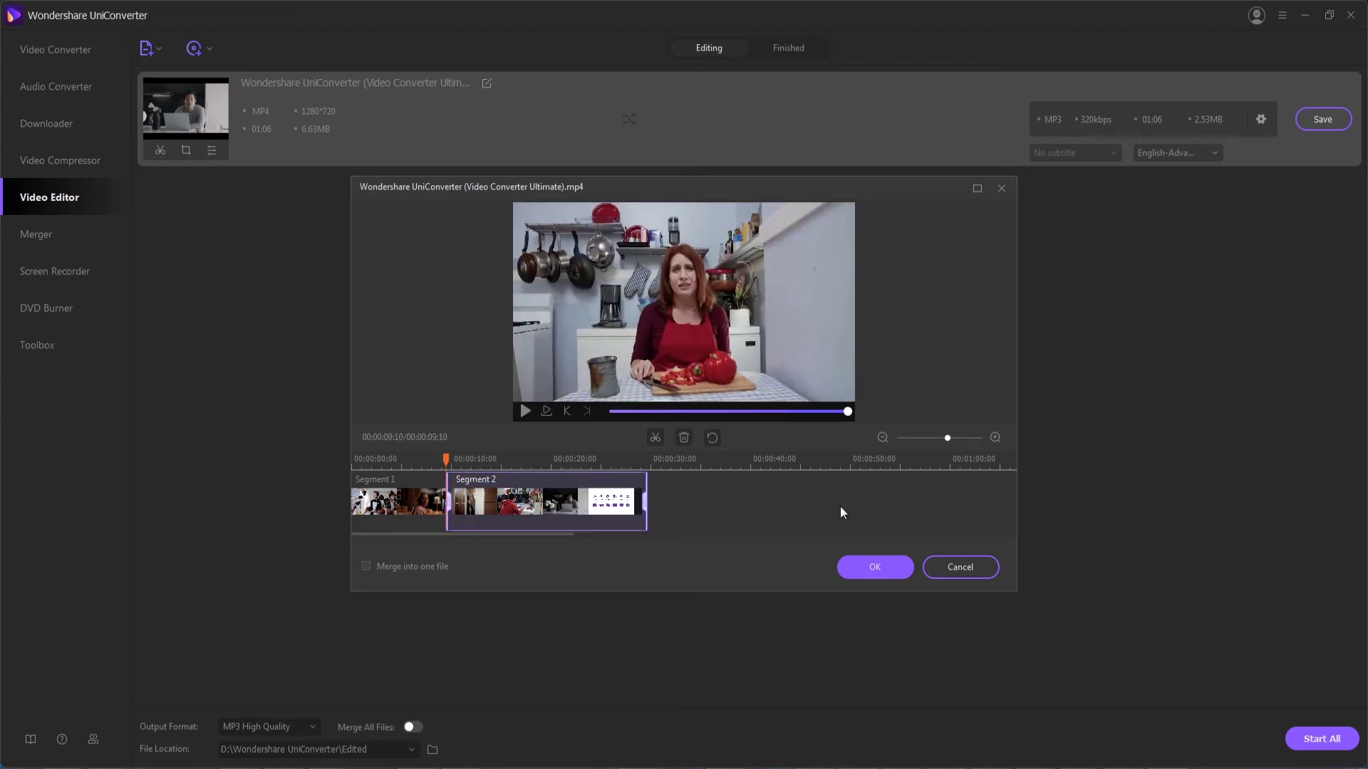
Step: Split Segment 2 at 00:00:05:19 of its length and delete the portion after the cut
click(504, 461)
click(655, 437)
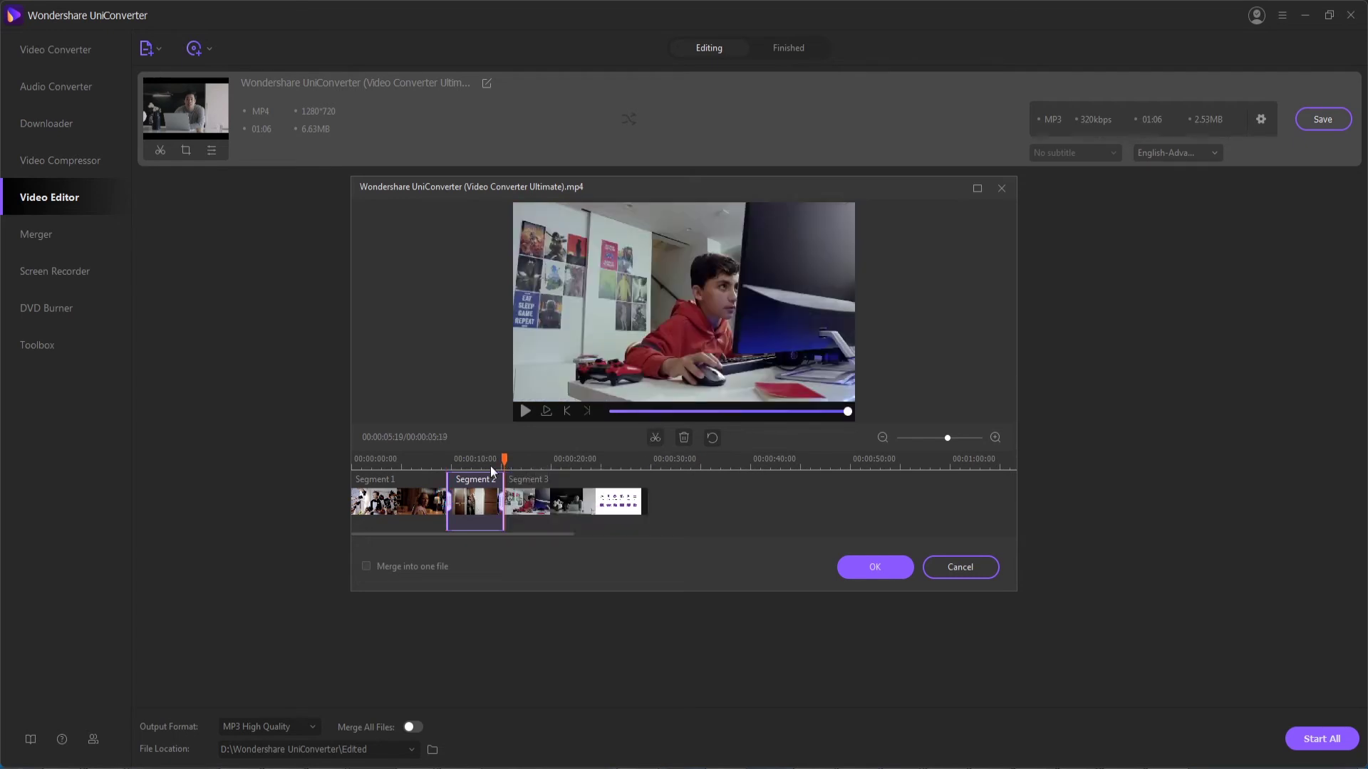
click(535, 499)
key(Delete)
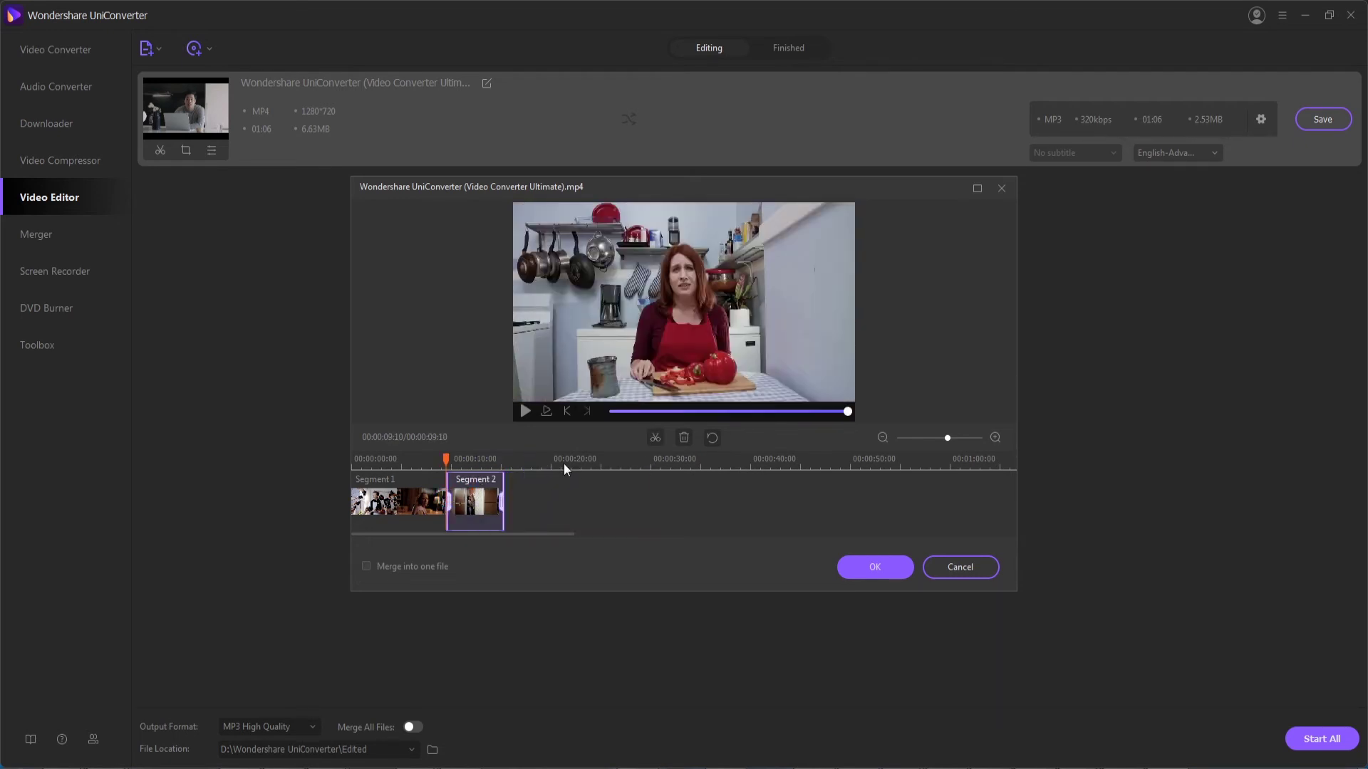
Step: Delete the first segment and extend the remaining one to a duration of 00:00:20:14
key(Delete)
drag(543, 502, 575, 502)
mouse_move(559, 512)
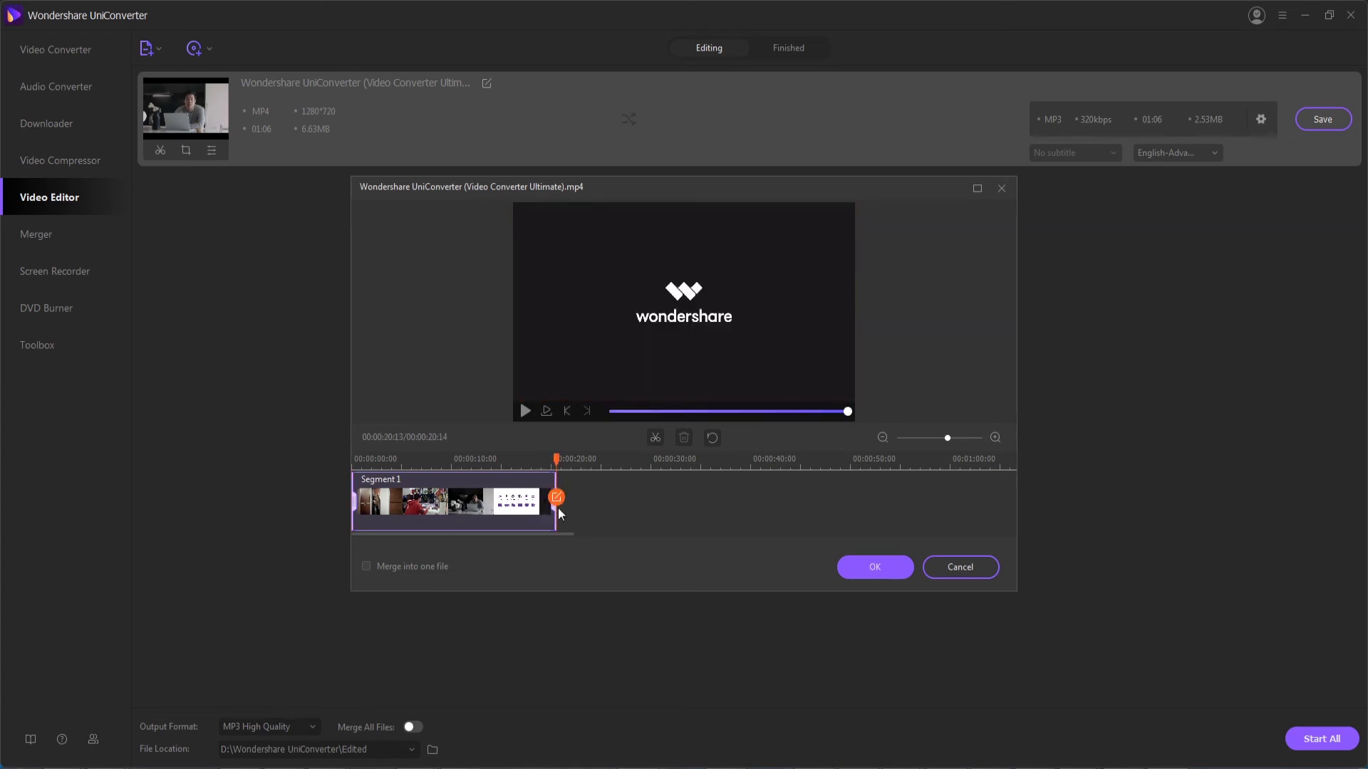
Step: Split the segment into four parts, with the first lasting 00:00:04:08 and the second and third 00:00:05:19 each
click(542, 463)
drag(383, 463, 394, 468)
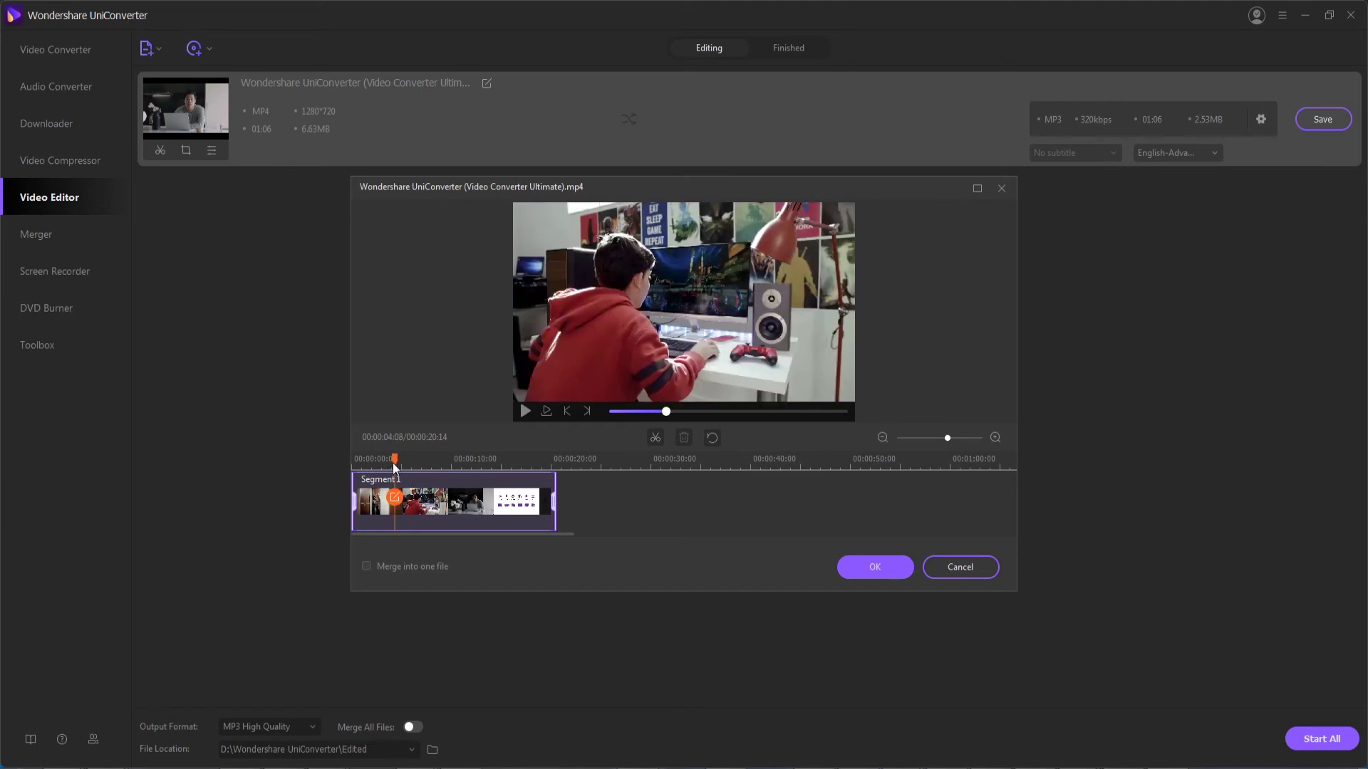
click(655, 438)
click(453, 459)
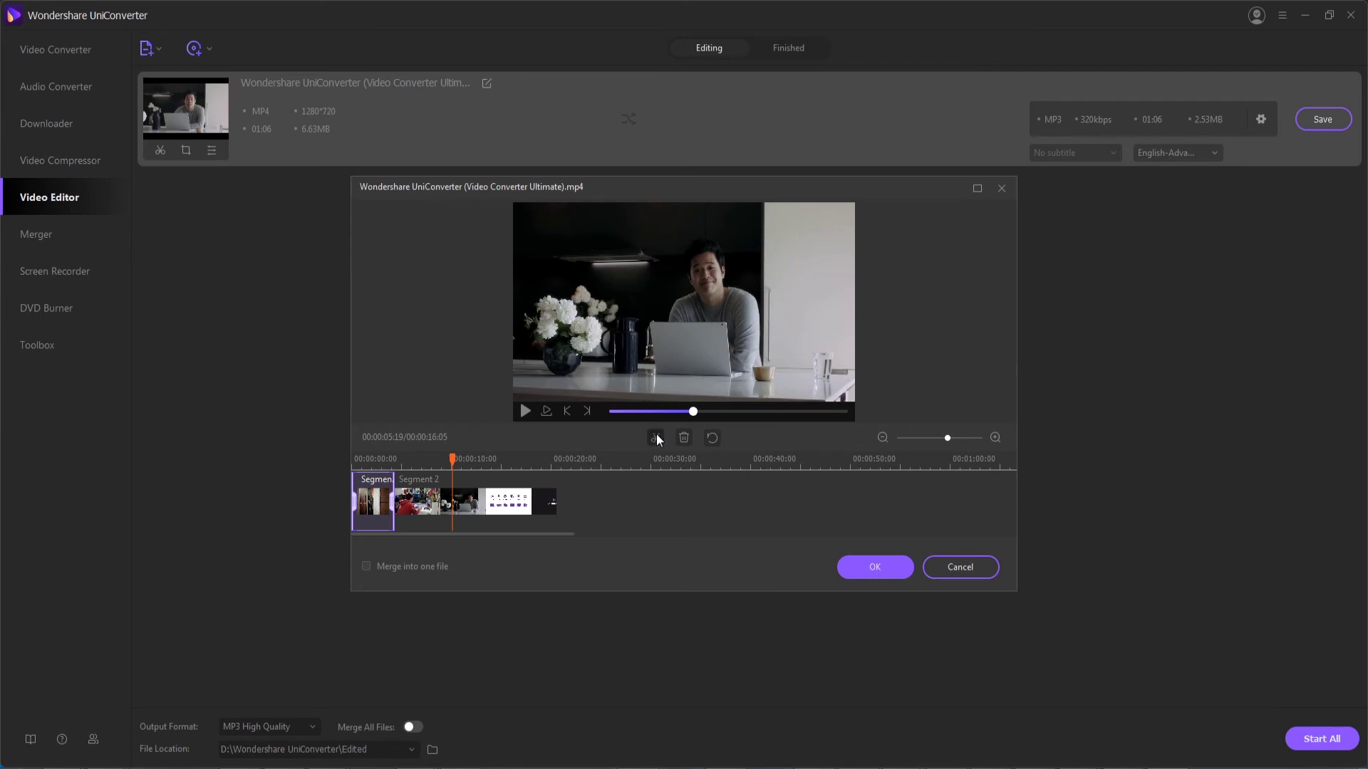
click(655, 437)
click(513, 471)
click(659, 437)
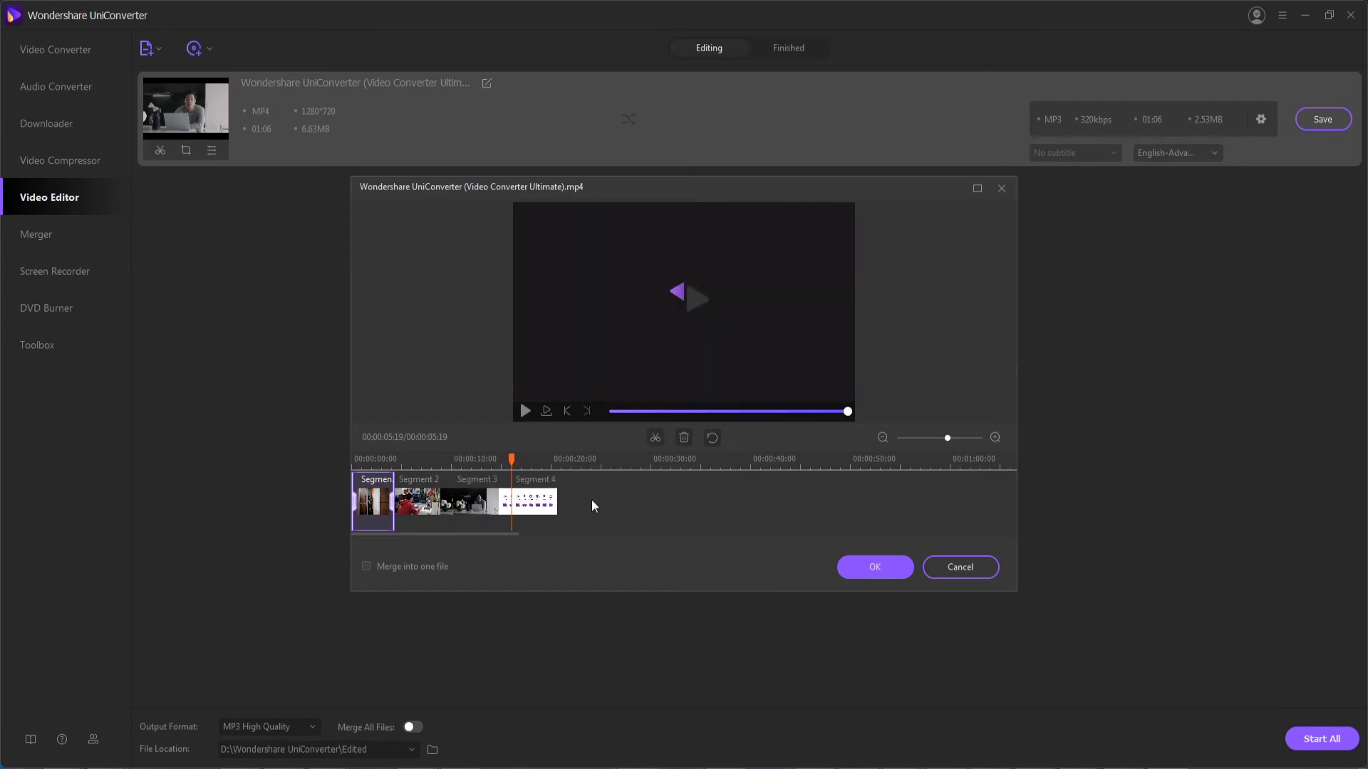
Step: Select Segment 4 and fine-tune its starting edge
click(554, 508)
click(528, 503)
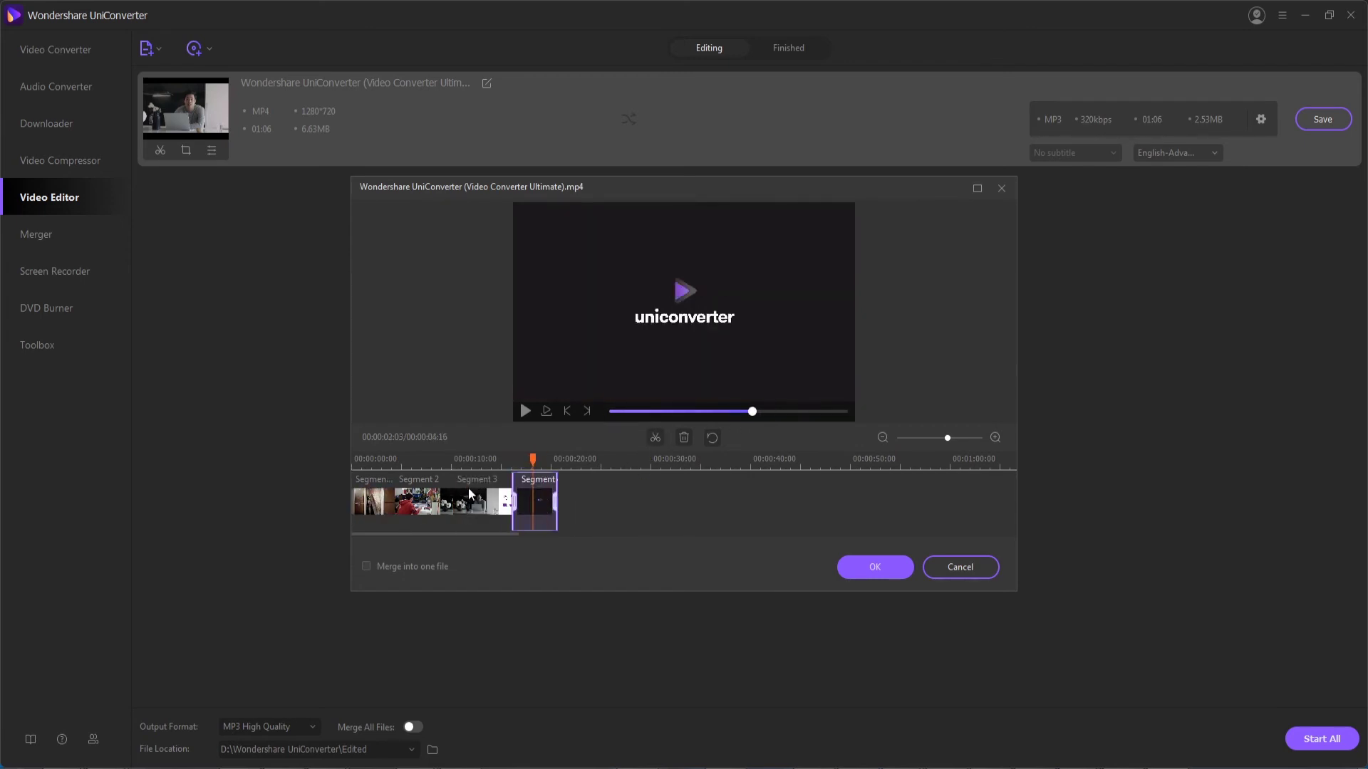
drag(513, 498, 512, 497)
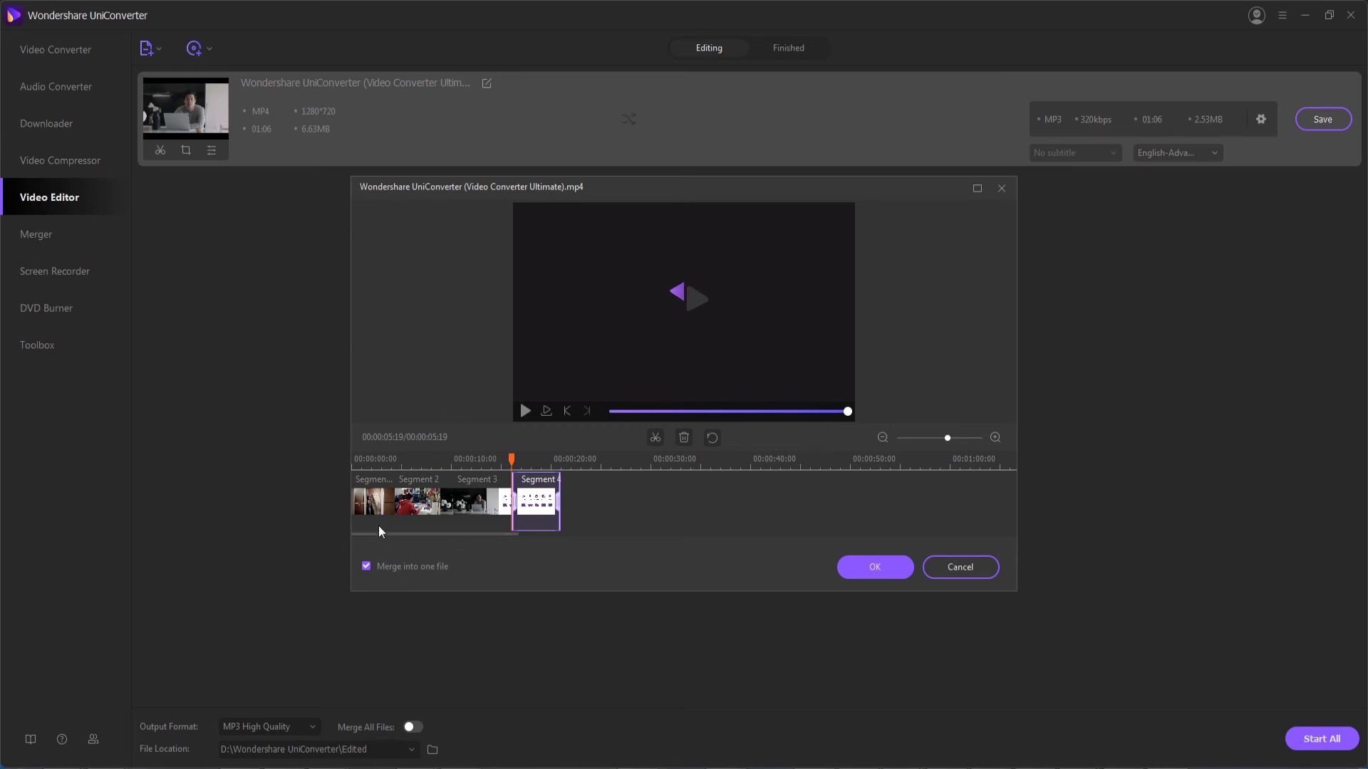
Step: Disable merging the segments into one file and apply the trim
click(416, 568)
click(874, 568)
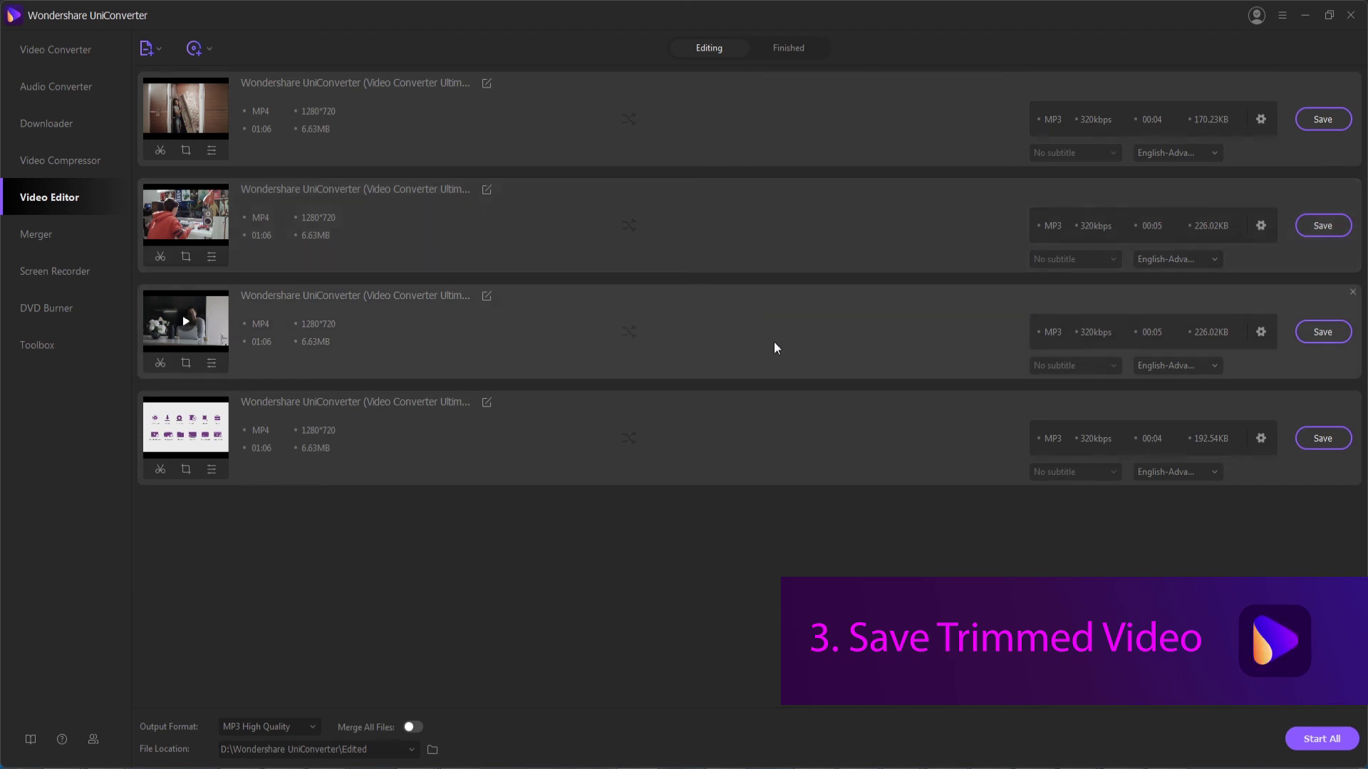
Step: Set the output format of the trimmed clips to MP4 video with the Same as source resolution
click(313, 726)
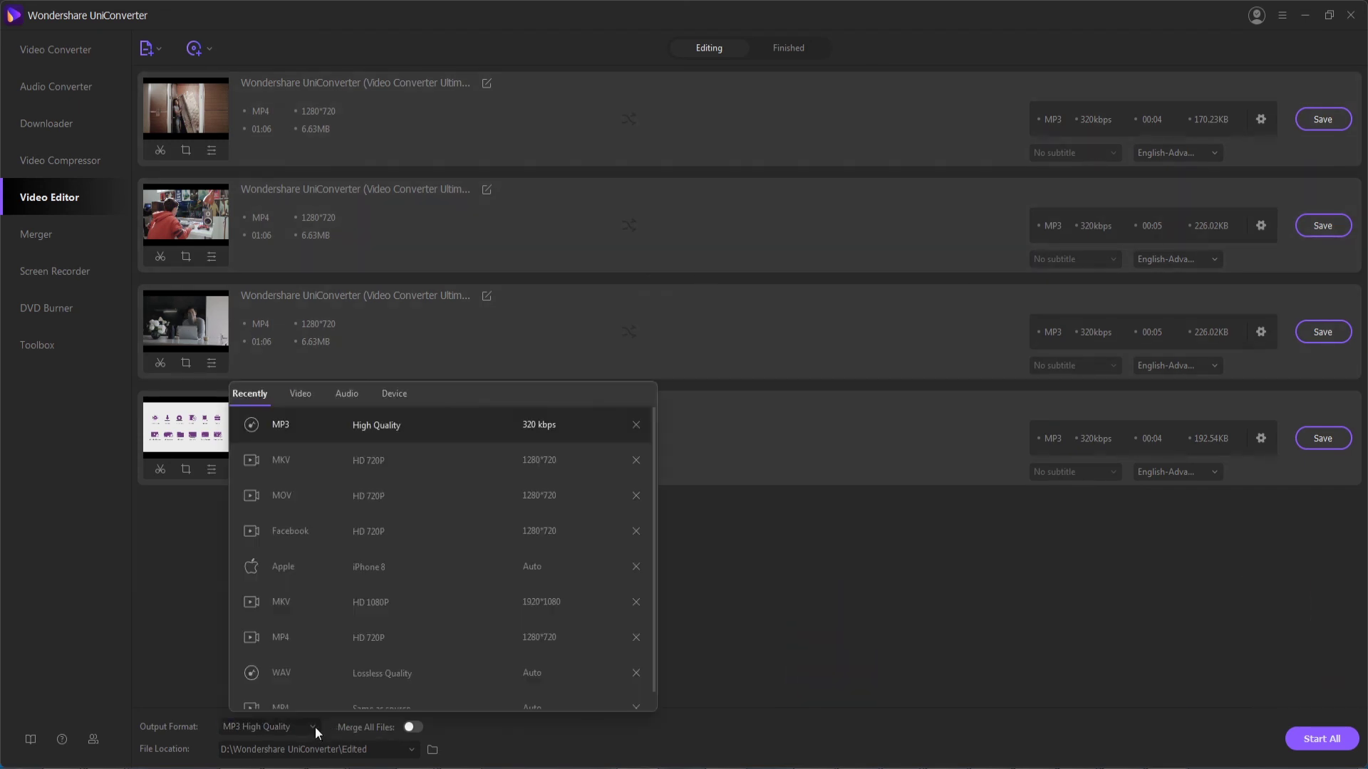
click(301, 394)
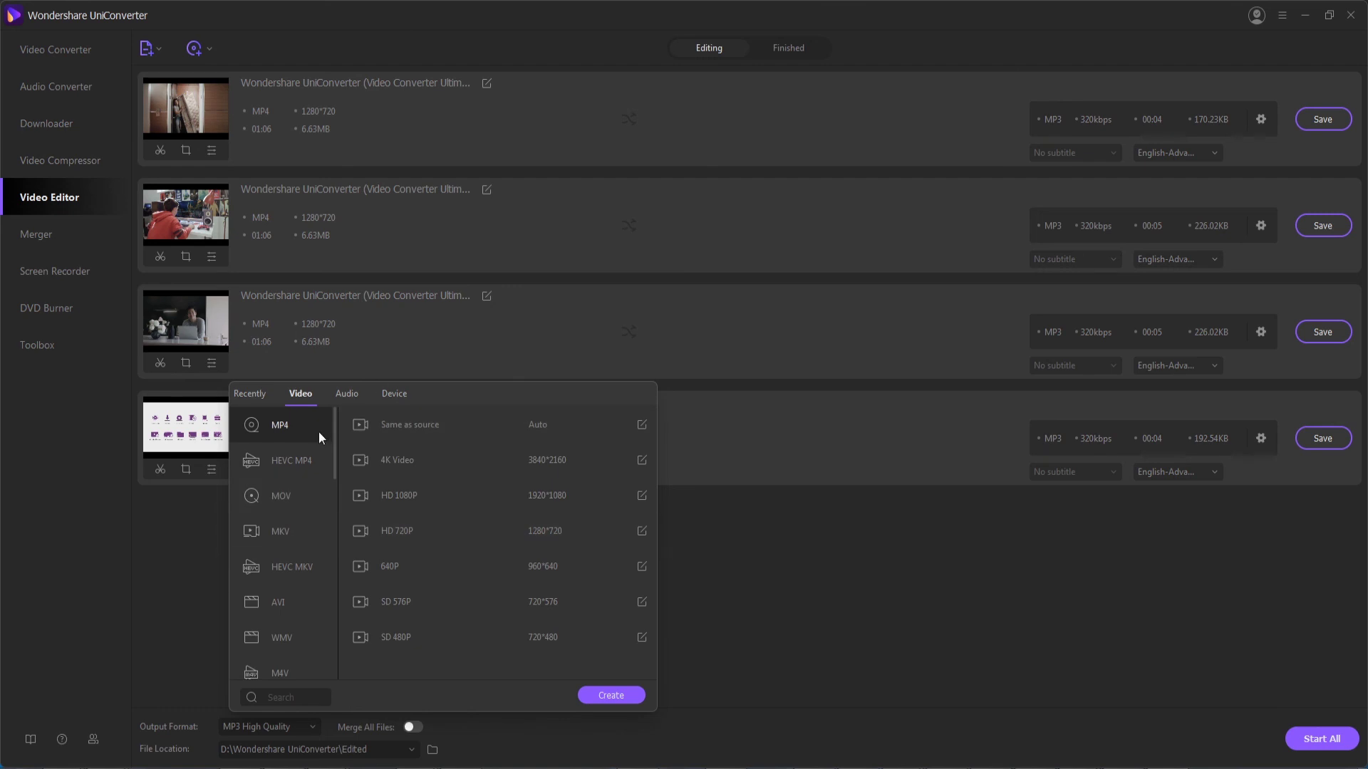
click(391, 424)
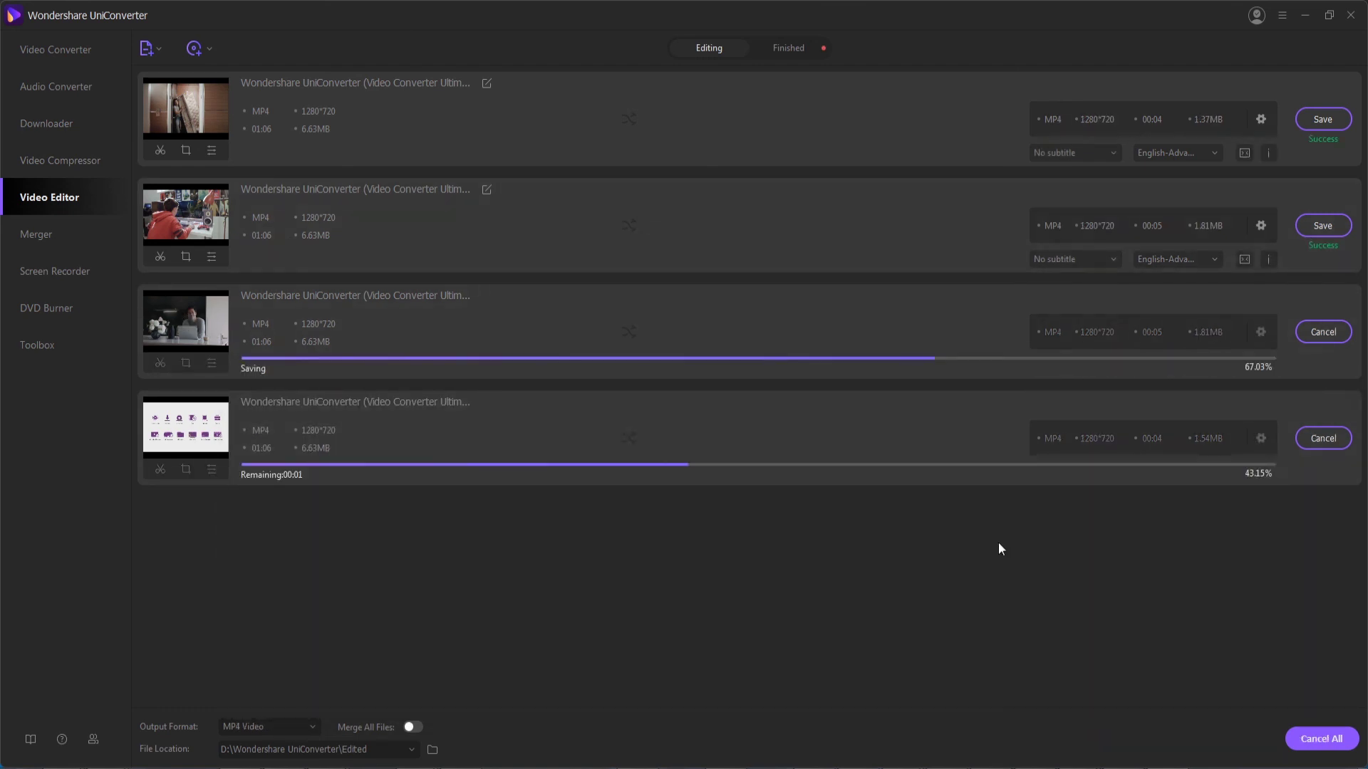